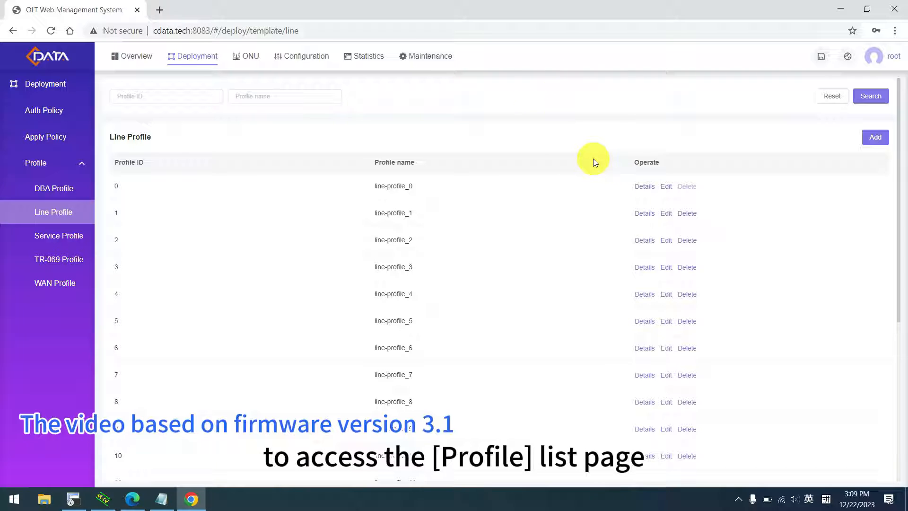
Create line profile line-profile_79 with user VLAN 500, save it, and go to the service profile list.
{"action": "left_click", "coordinate": [876, 137]}
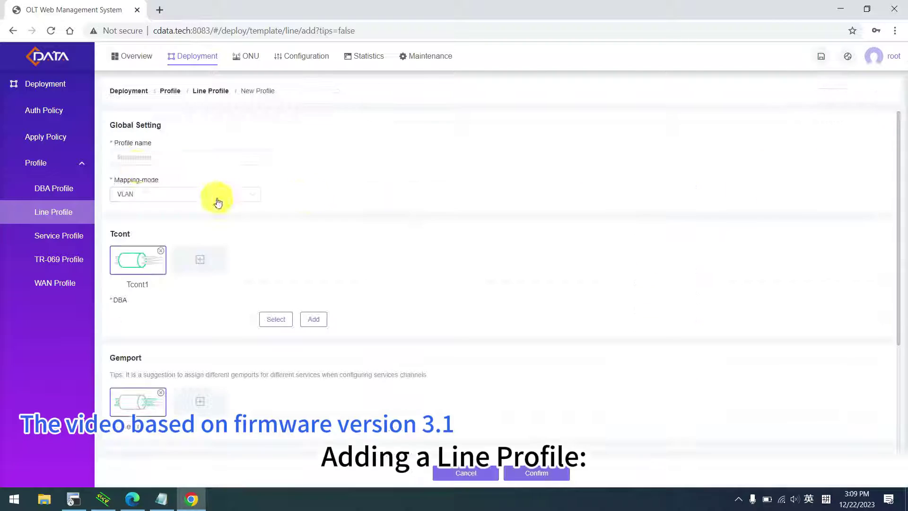
{"action": "double_click", "coordinate": [152, 158]}
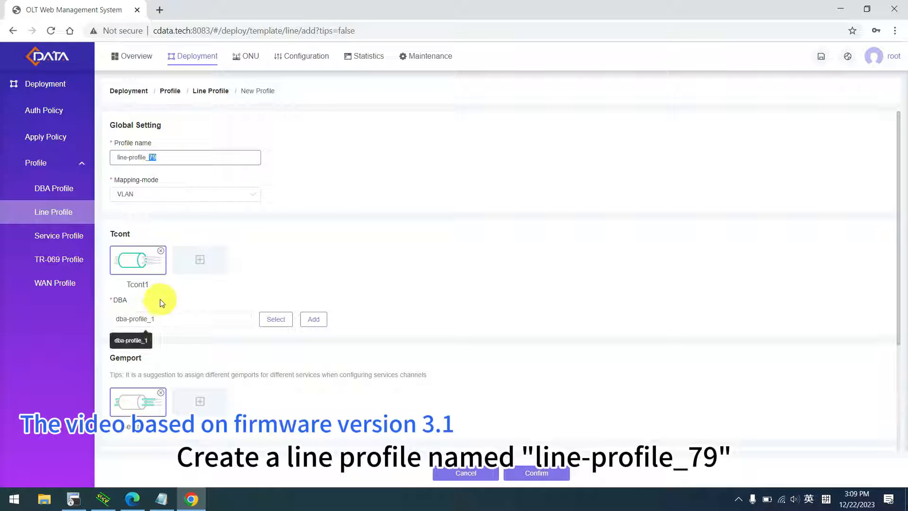
{"action": "scroll", "coordinate": [160, 362], "scroll_direction": "down", "scroll_amount": 3}
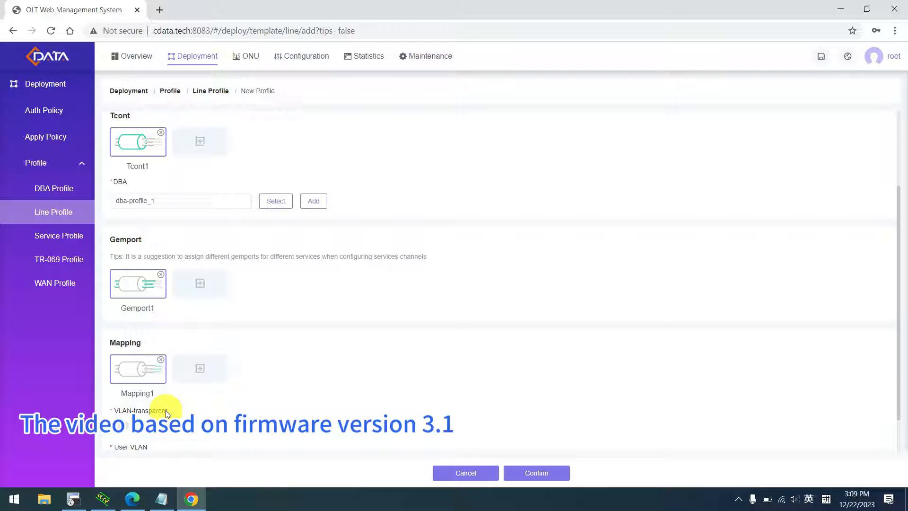
{"action": "scroll", "coordinate": [171, 405], "scroll_direction": "down", "scroll_amount": 2}
{"action": "left_click", "coordinate": [145, 365]}
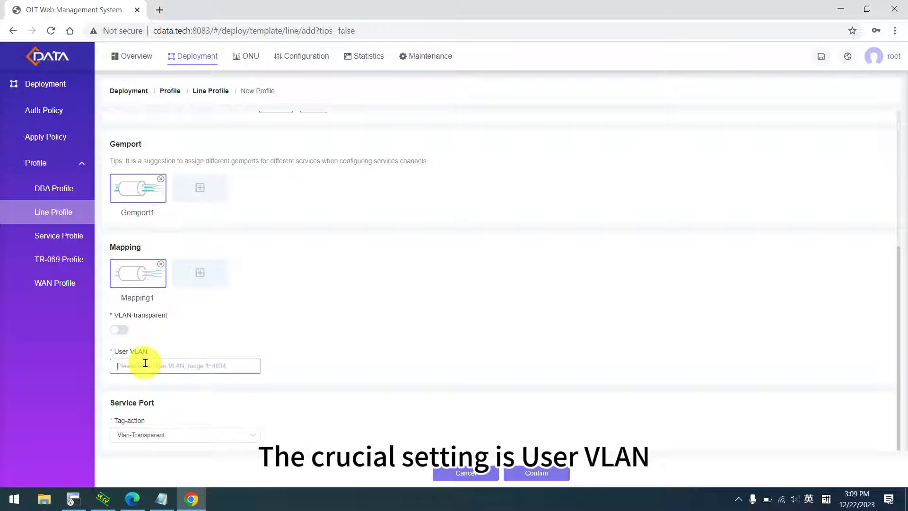
{"action": "type", "text": "500"}
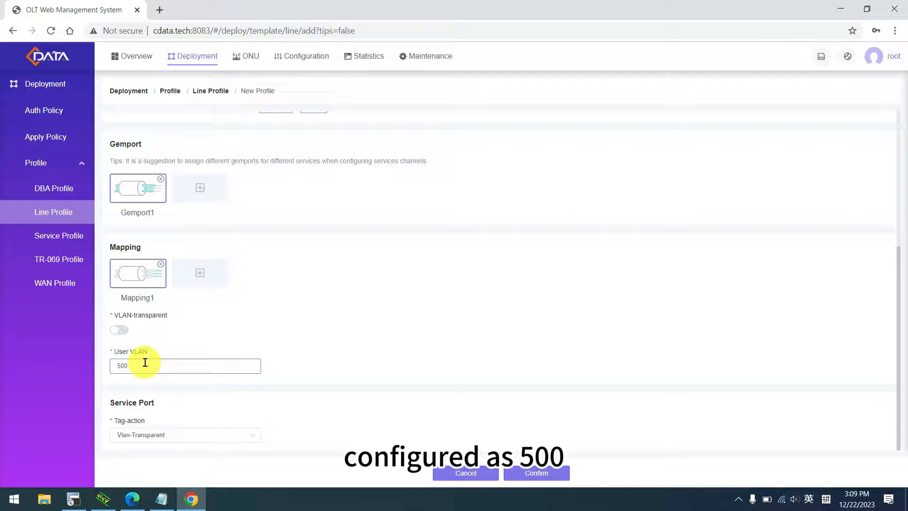
{"action": "scroll", "coordinate": [170, 340], "scroll_direction": "up", "scroll_amount": 5}
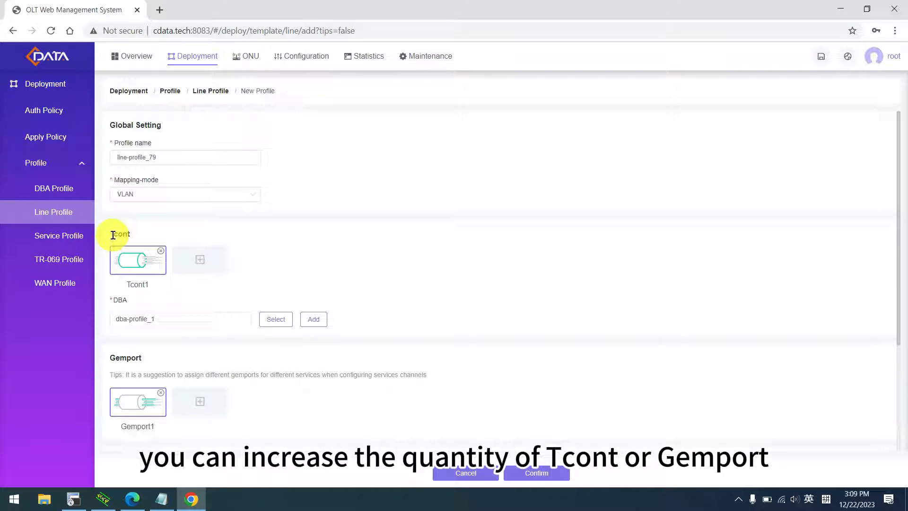
{"action": "double_click", "coordinate": [117, 234]}
{"action": "left_click_drag", "start_coordinate": [115, 357], "coordinate": [194, 362]}
{"action": "scroll", "coordinate": [194, 362], "scroll_direction": "down", "scroll_amount": 5}
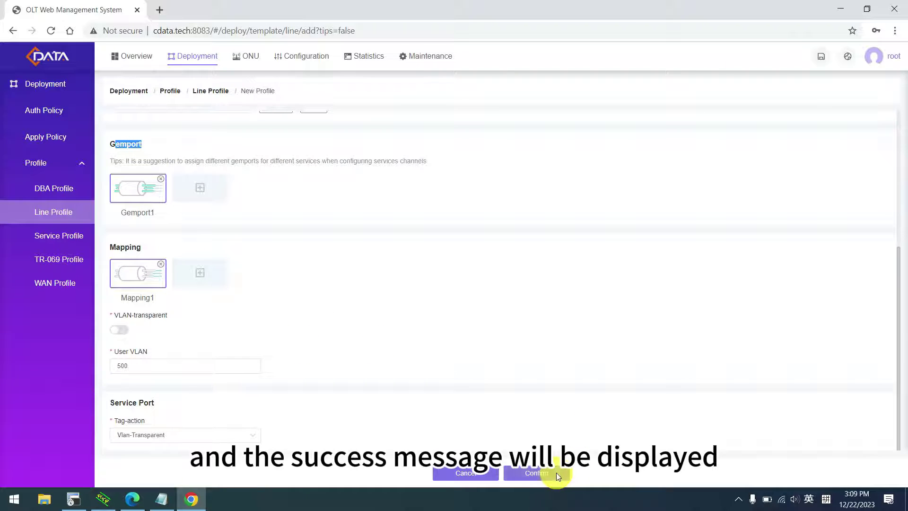
{"action": "left_click", "coordinate": [557, 472]}
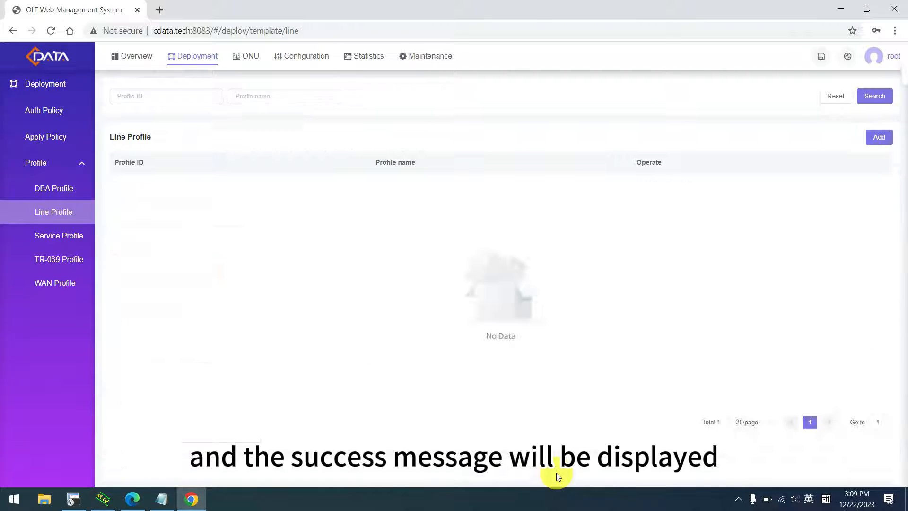
{"action": "left_click", "coordinate": [48, 240]}
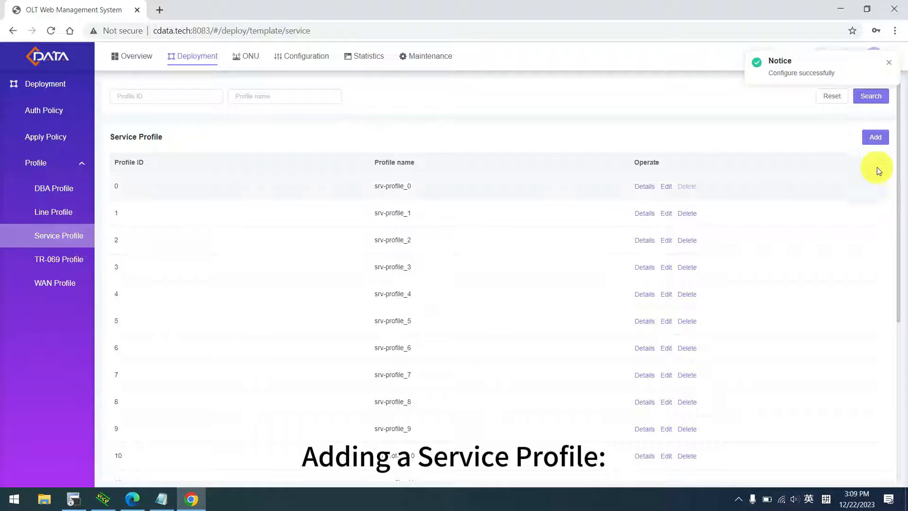
Name the new service profile srv-profile_84 and enable loopback detection.
{"action": "left_click", "coordinate": [879, 140]}
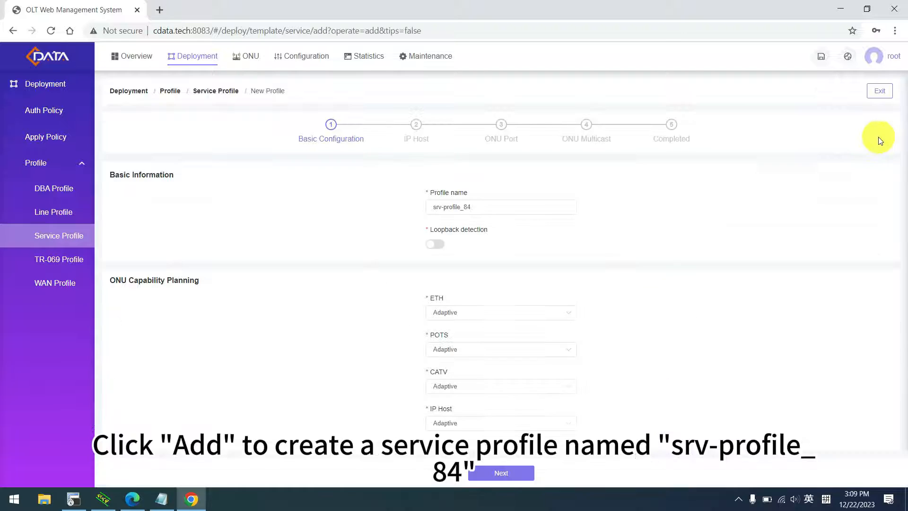
{"action": "left_click_drag", "start_coordinate": [465, 207], "coordinate": [481, 206]}
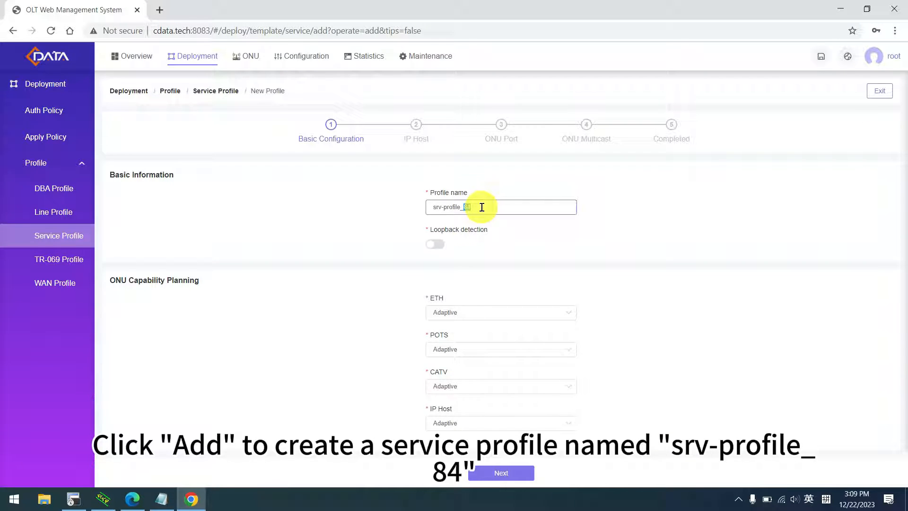
{"action": "type", "text": "84"}
{"action": "left_click", "coordinate": [435, 245]}
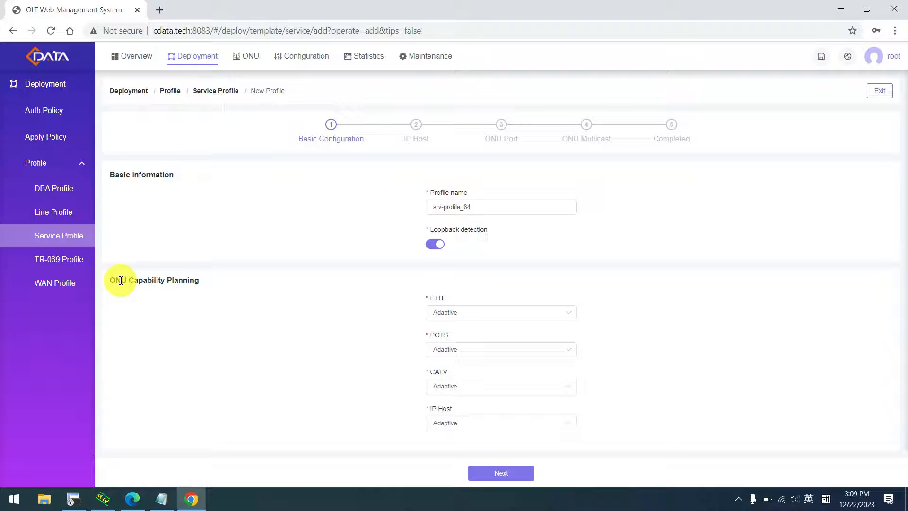
{"action": "left_click_drag", "start_coordinate": [121, 281], "coordinate": [218, 279]}
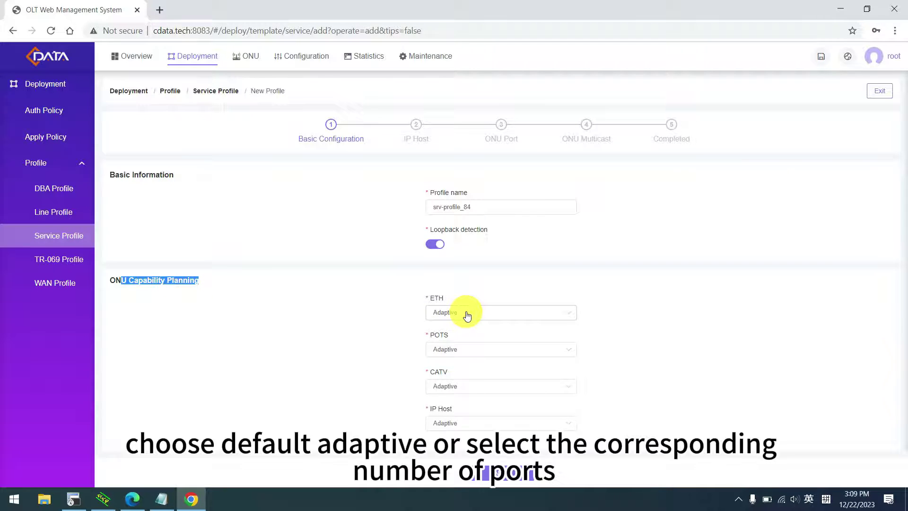
Keep the ETH port count as Adaptive and advance to the IP host step.
{"action": "left_click", "coordinate": [467, 314]}
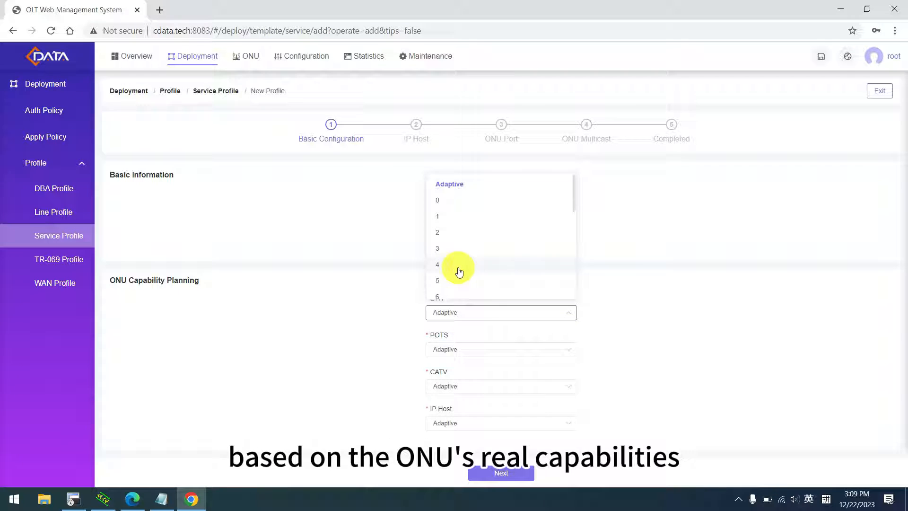
{"action": "left_click", "coordinate": [643, 343]}
{"action": "left_click", "coordinate": [522, 476]}
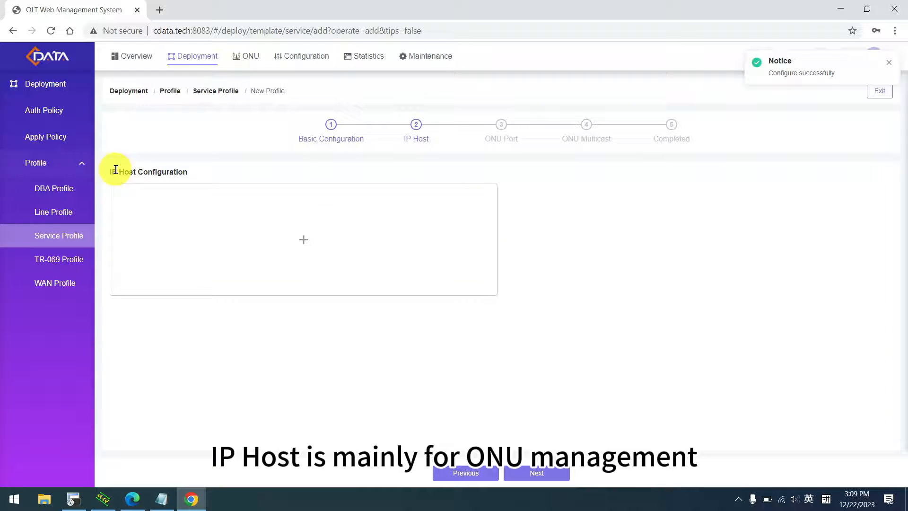
{"action": "mouse_move", "coordinate": [305, 239]}
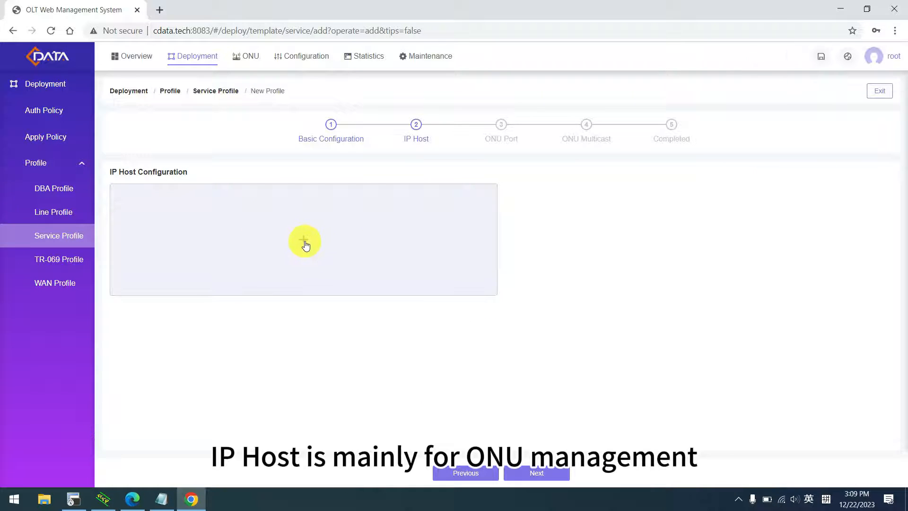
Add a DHCP-mode IP host on VLAN 500 and continue to ONU port configuration.
{"action": "left_click", "coordinate": [305, 243]}
{"action": "left_click", "coordinate": [446, 221]}
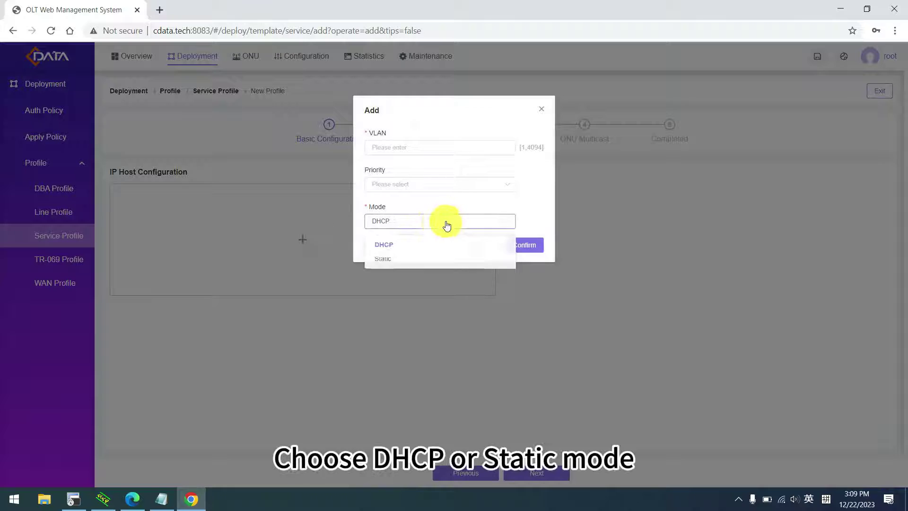
{"action": "left_click", "coordinate": [391, 247]}
{"action": "left_click", "coordinate": [412, 147]}
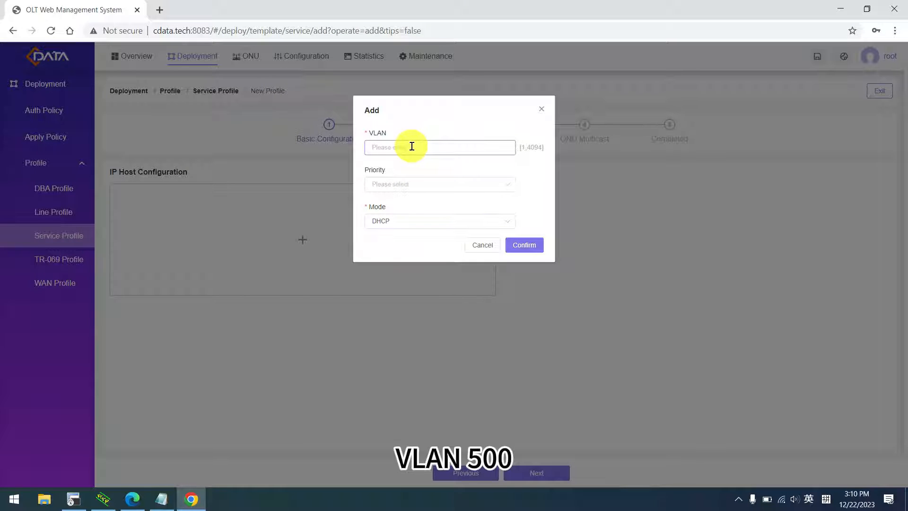
{"action": "type", "text": "00"}
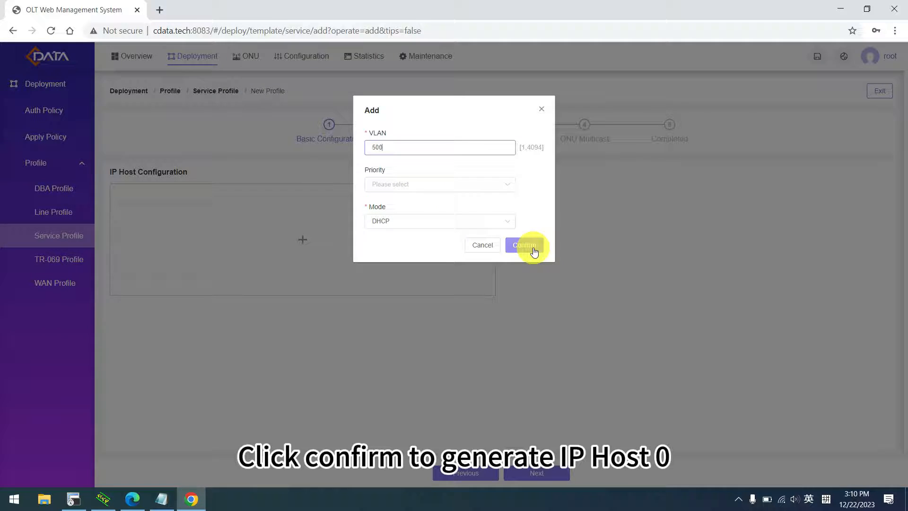
{"action": "left_click", "coordinate": [524, 246]}
{"action": "left_click", "coordinate": [546, 473]}
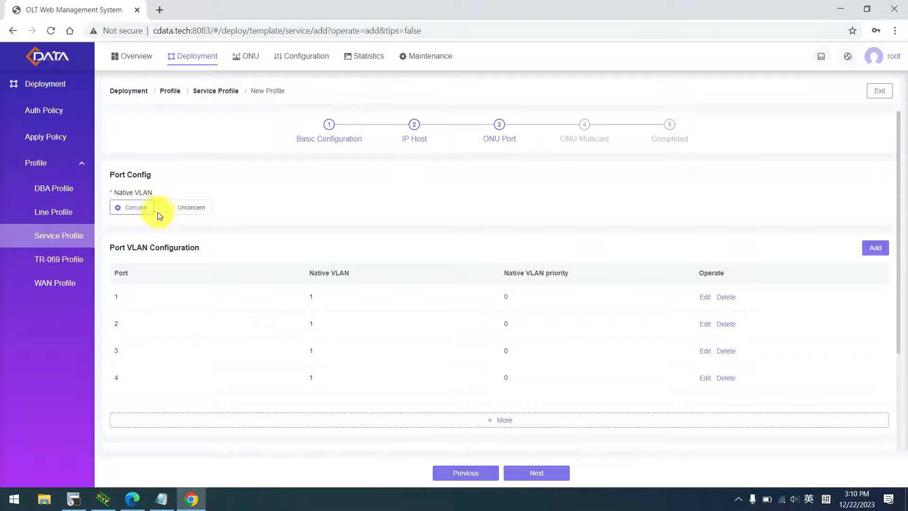
Set ONU port 1's native VLAN to 500 with Native VLAN set to Concern.
{"action": "left_click", "coordinate": [191, 211]}
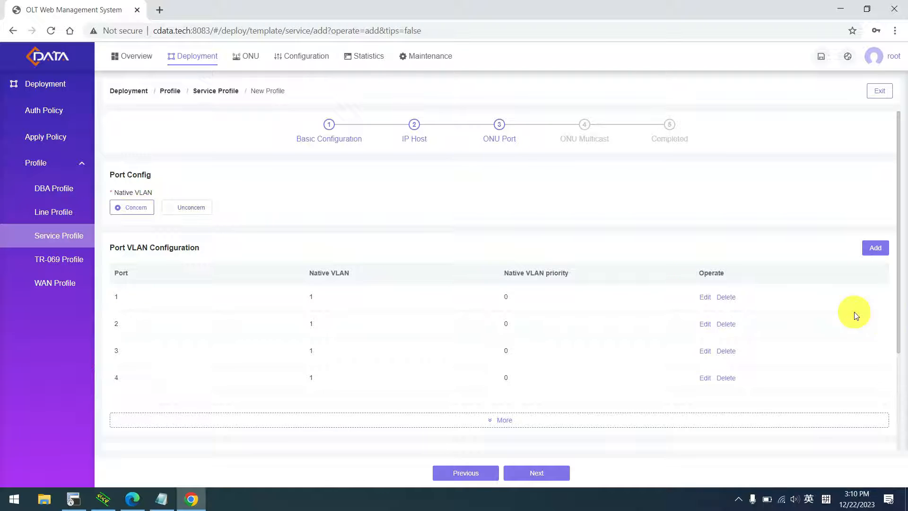
{"action": "left_click", "coordinate": [708, 299]}
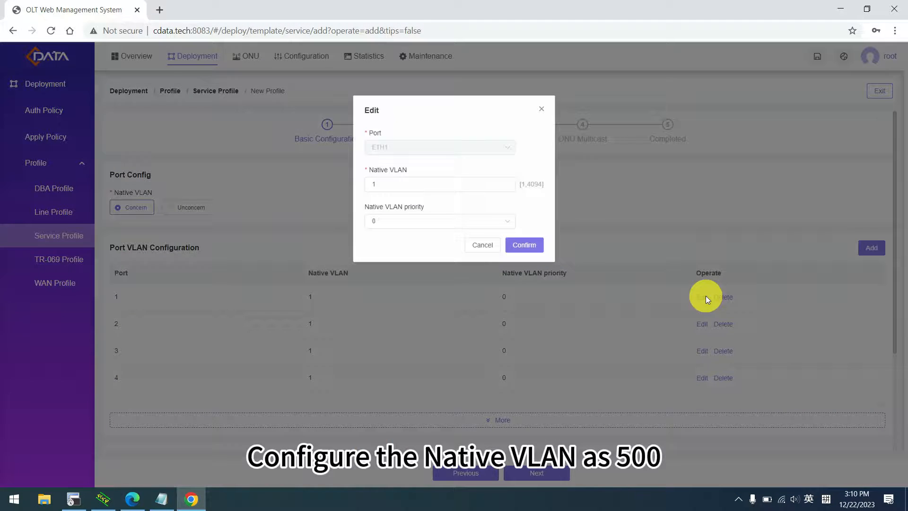
{"action": "left_click", "coordinate": [412, 186]}
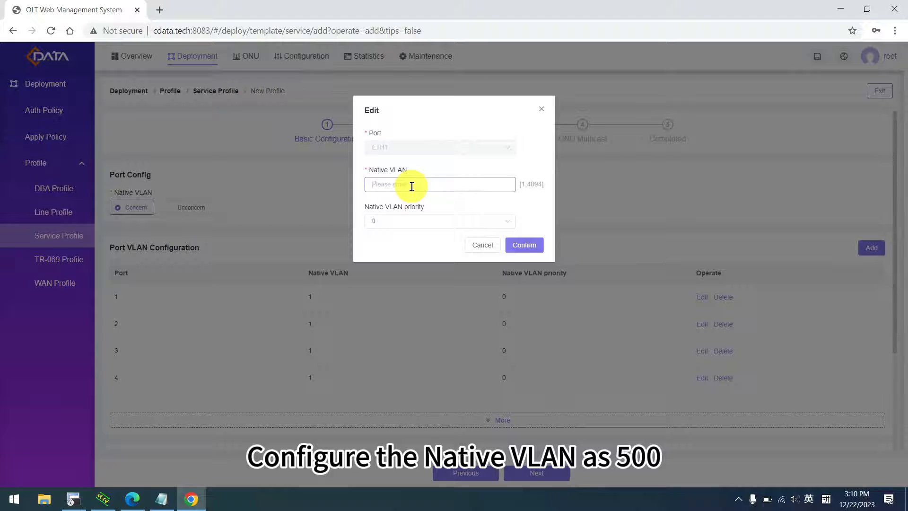
{"action": "type", "text": "500"}
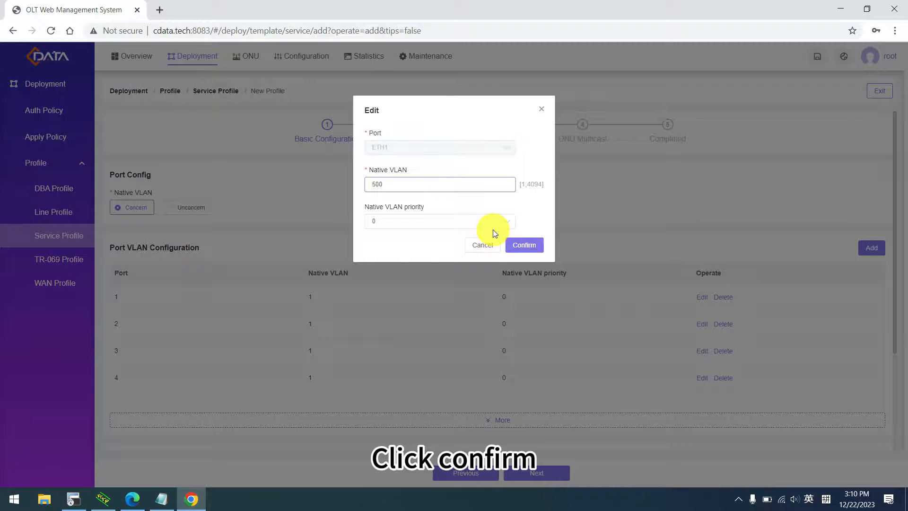
{"action": "left_click", "coordinate": [525, 245]}
{"action": "scroll", "coordinate": [520, 247], "scroll_direction": "down", "scroll_amount": 3}
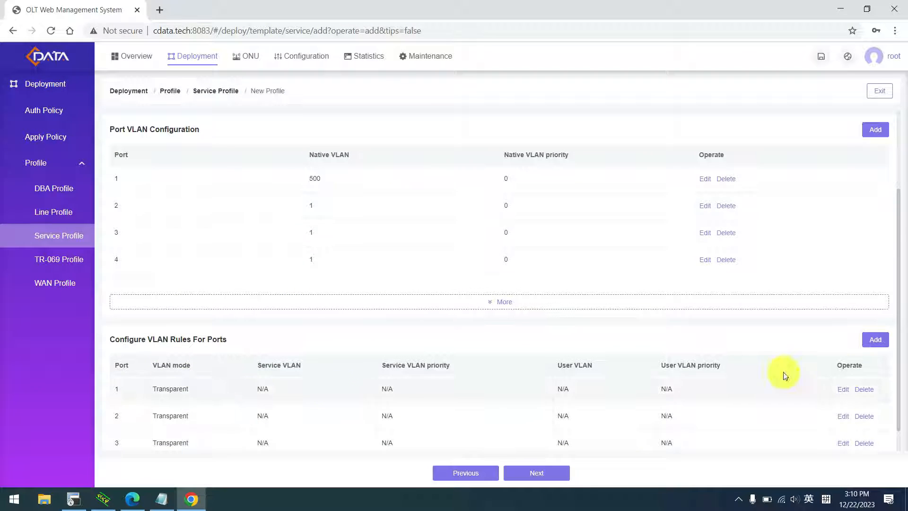
Give port 1 a Trunk VLAN rule with user VLAN 500 and continue to the ONU Multicast step.
{"action": "left_click", "coordinate": [845, 389]}
{"action": "left_click", "coordinate": [432, 184]}
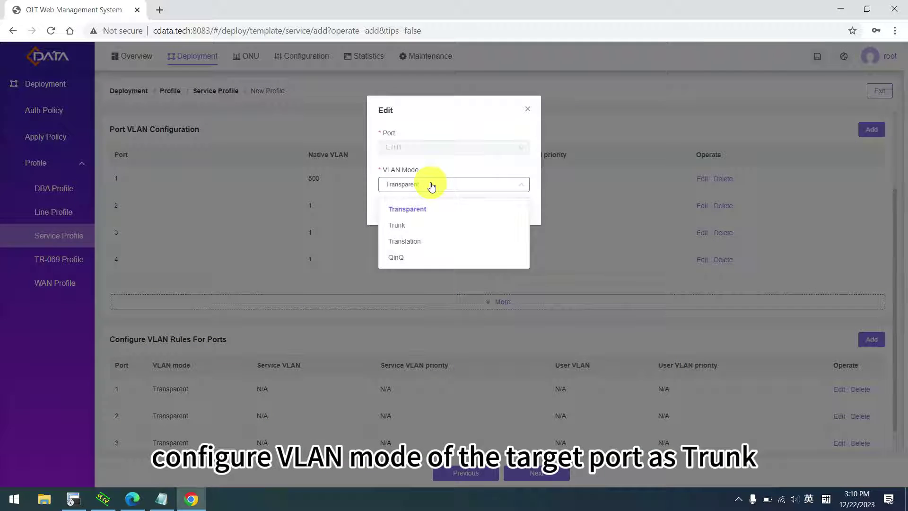
{"action": "left_click", "coordinate": [409, 228]}
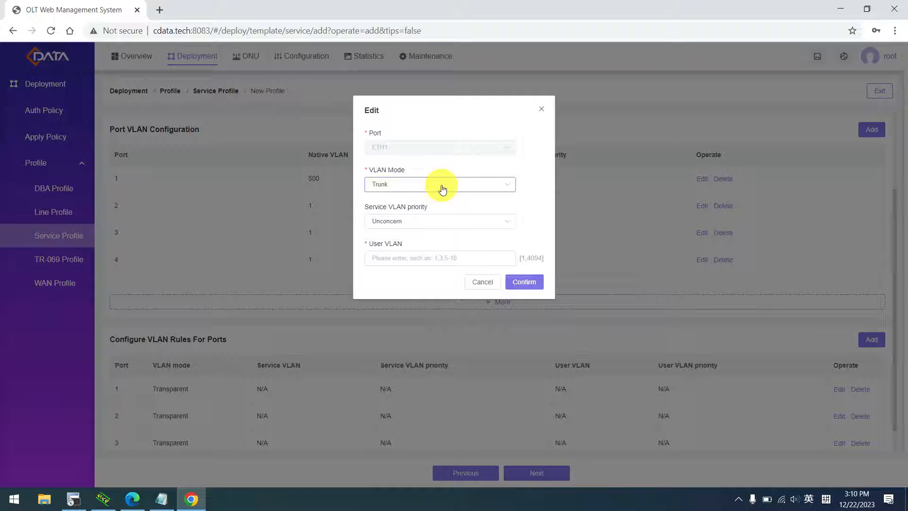
{"action": "left_click", "coordinate": [436, 186]}
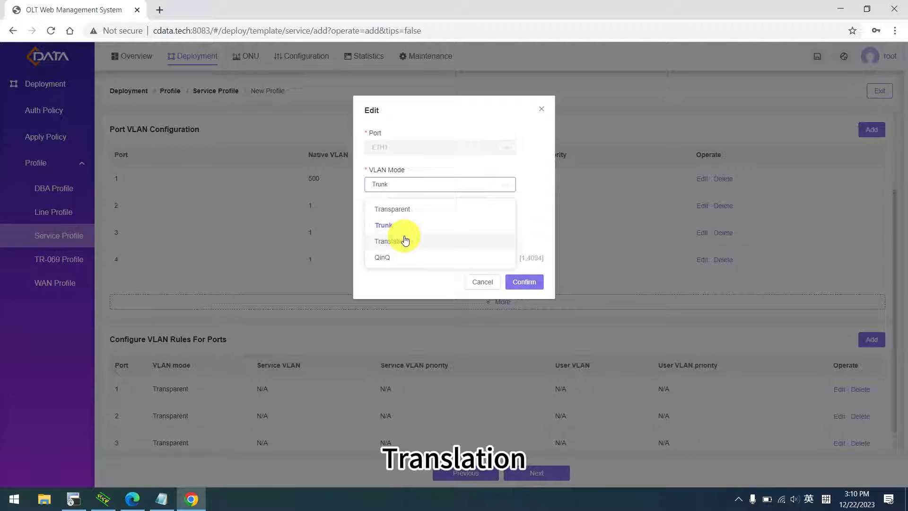
{"action": "left_click", "coordinate": [447, 184]}
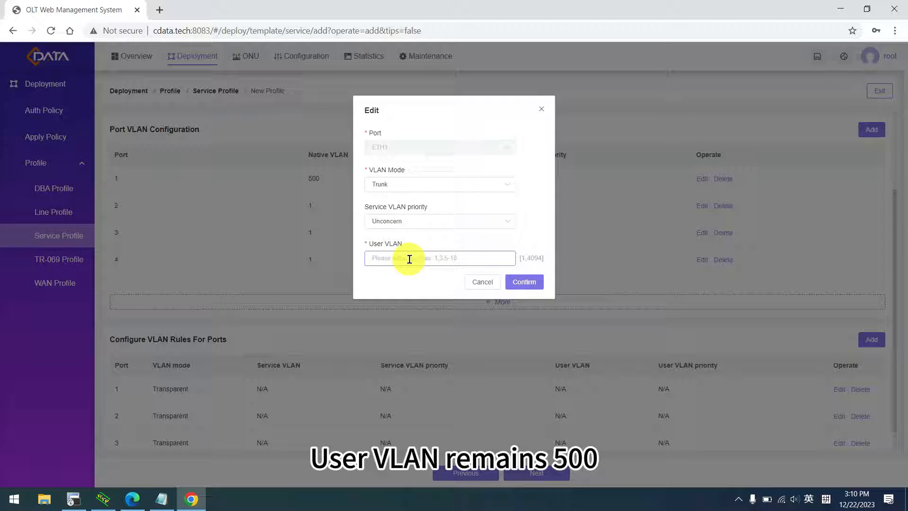
{"action": "type", "text": "00"}
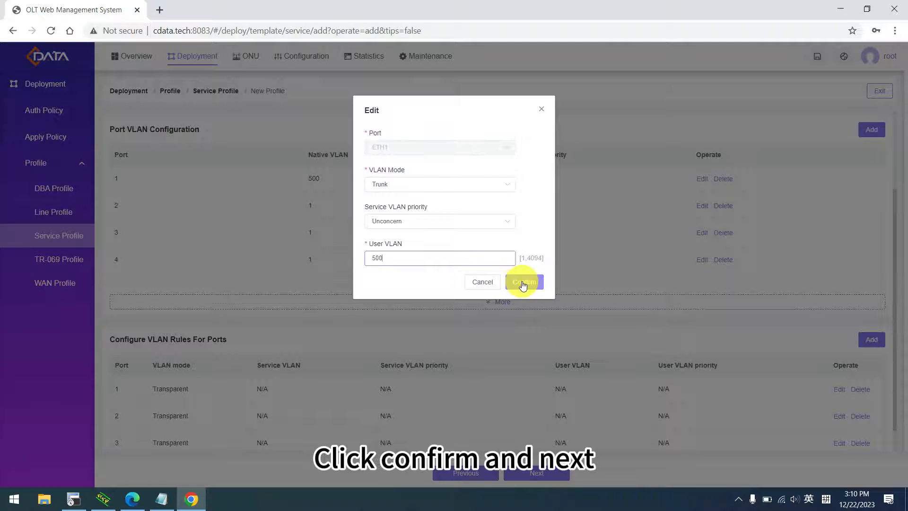
{"action": "left_click", "coordinate": [525, 282]}
{"action": "scroll", "coordinate": [520, 281], "scroll_direction": "down", "scroll_amount": 2}
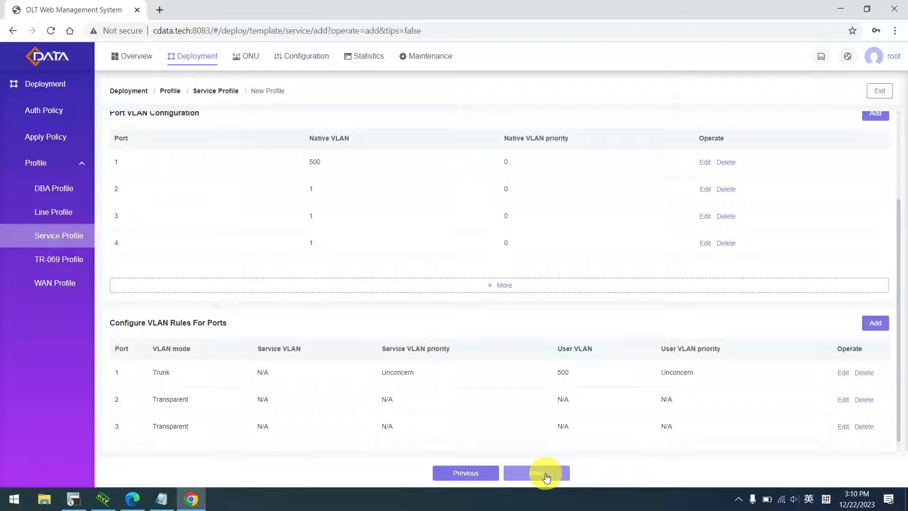
{"action": "left_click", "coordinate": [543, 473]}
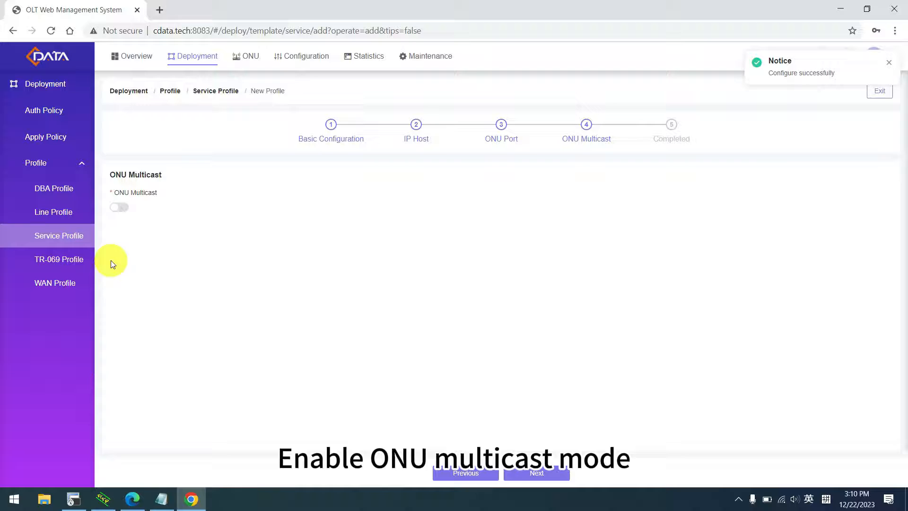
Enable ONU multicast in Snooping mode and complete the service profile creation.
{"action": "left_click", "coordinate": [123, 213]}
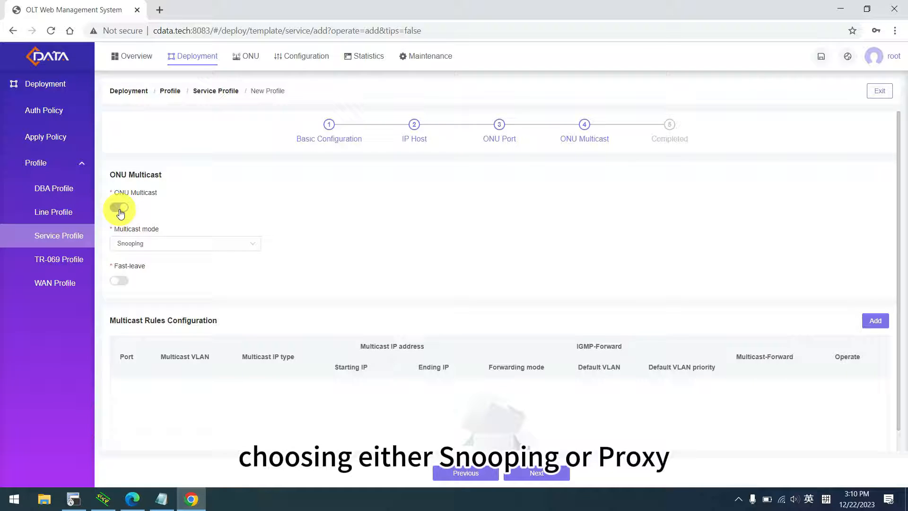
{"action": "left_click", "coordinate": [194, 250]}
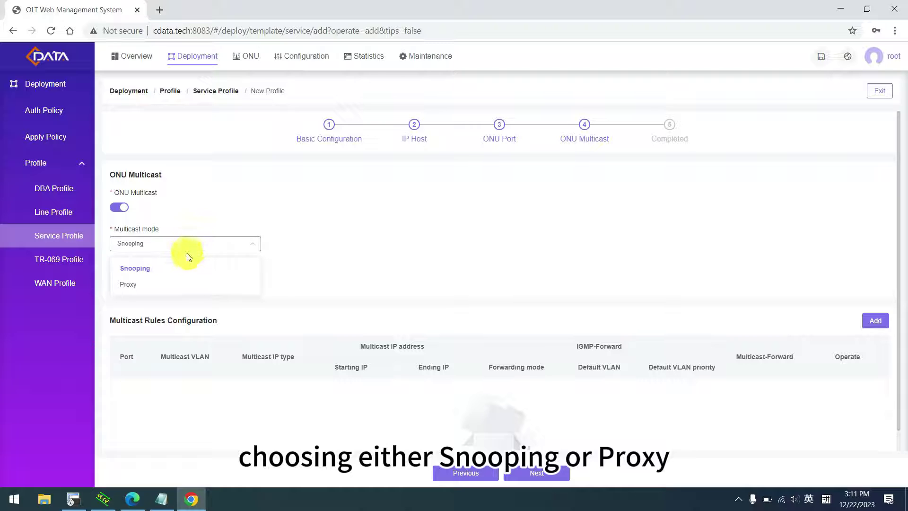
{"action": "left_click", "coordinate": [389, 266]}
{"action": "scroll", "coordinate": [667, 262], "scroll_direction": "down", "scroll_amount": 2}
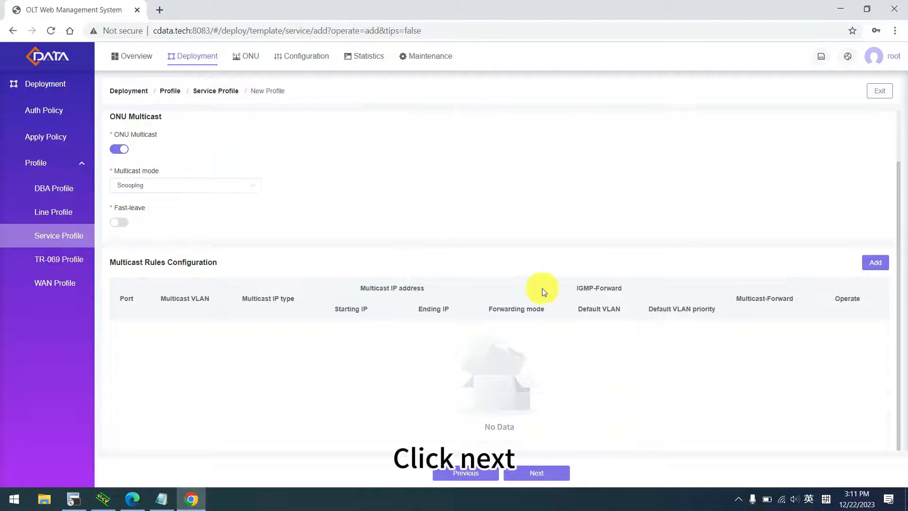
{"action": "left_click", "coordinate": [536, 473]}
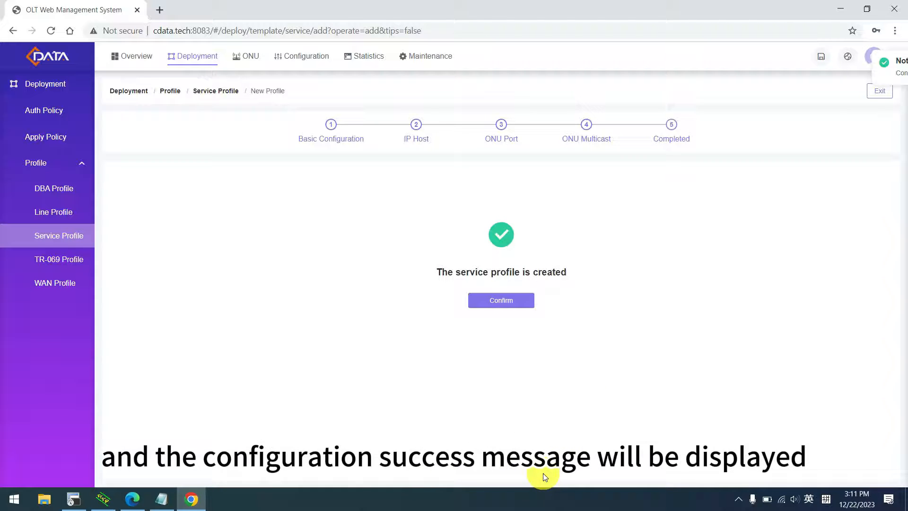
{"action": "left_click", "coordinate": [511, 301]}
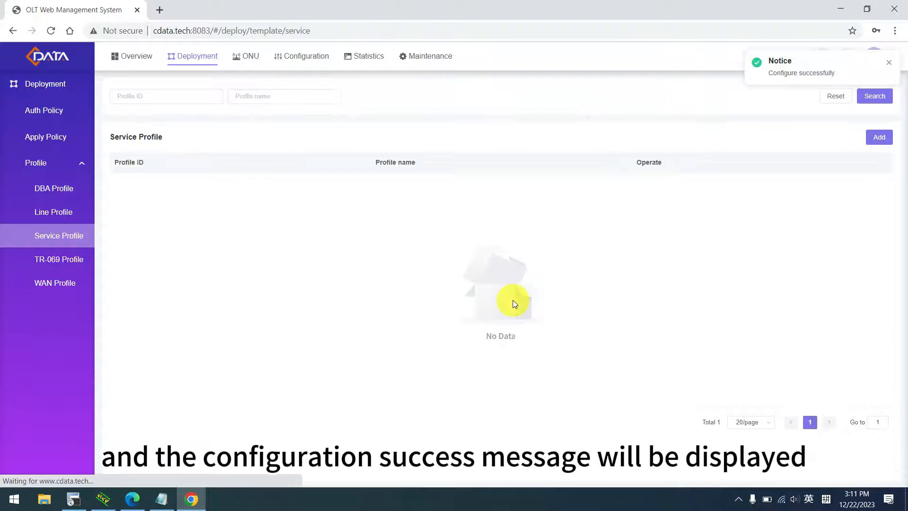
Start TR-069 profile tr069-profile_2 with IP host unbound and TR-069 enabled.
{"action": "left_click", "coordinate": [58, 260]}
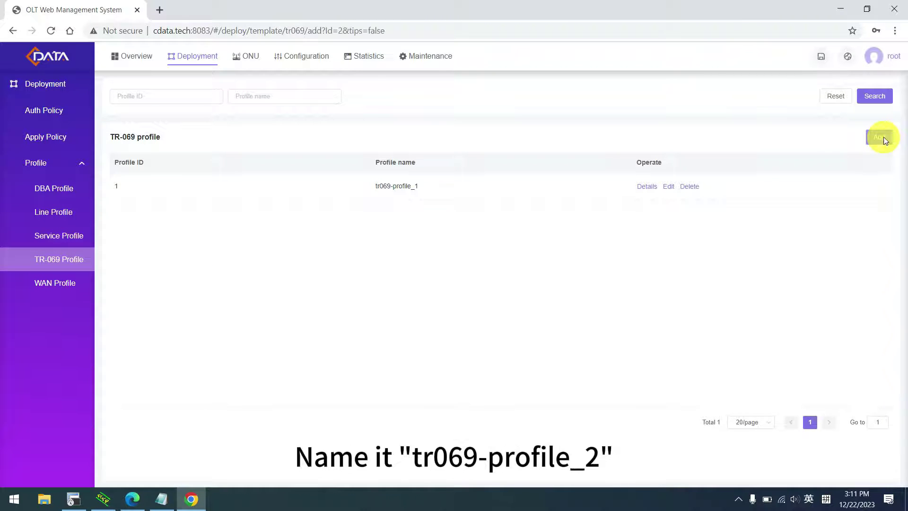
{"action": "left_click", "coordinate": [884, 137]}
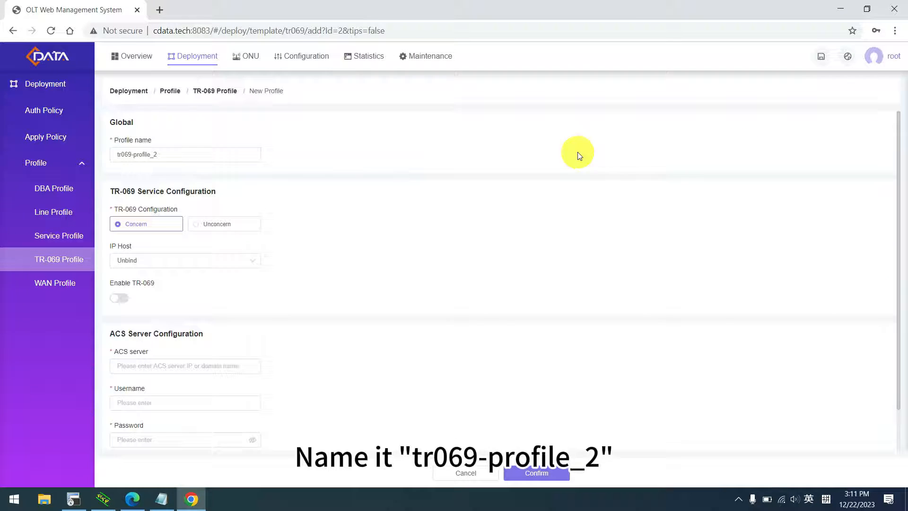
{"action": "left_click", "coordinate": [150, 157]}
{"action": "type", "text": "tr069-profile_2"}
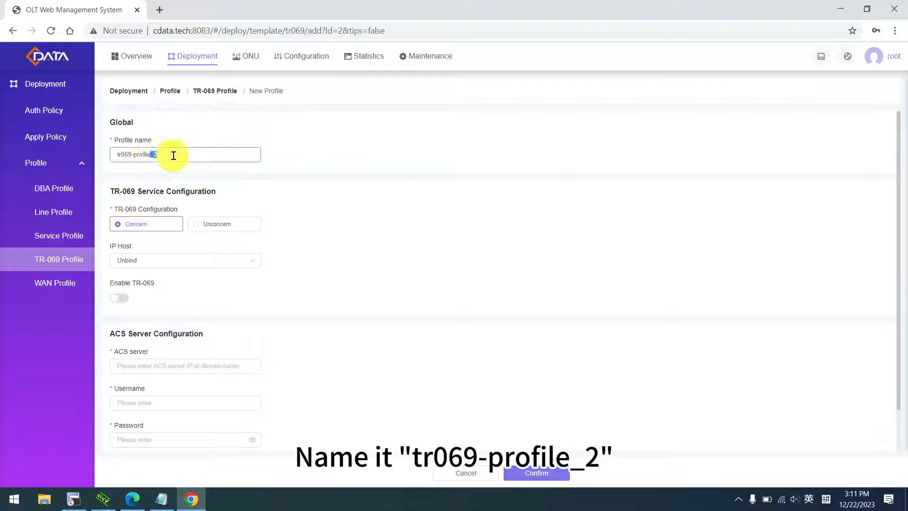
{"action": "left_click", "coordinate": [171, 262]}
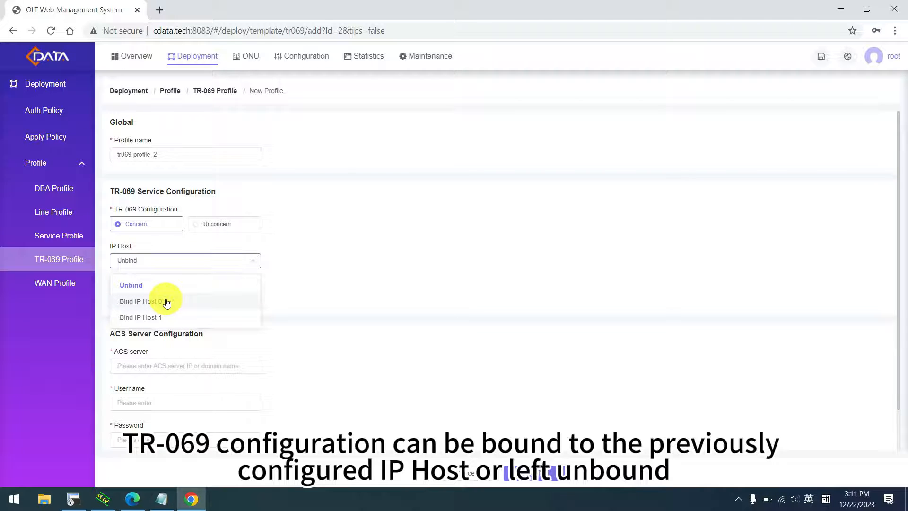
{"action": "left_click", "coordinate": [160, 288]}
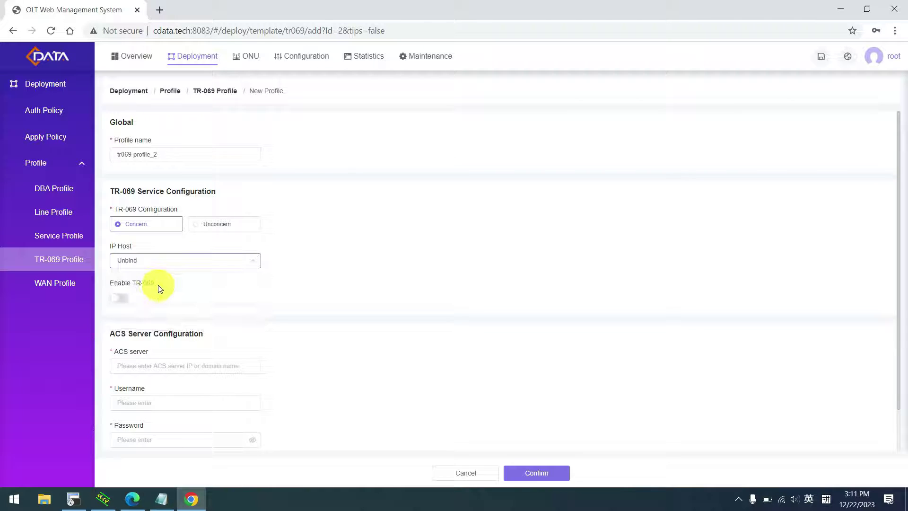
{"action": "left_click", "coordinate": [121, 299]}
Fill in the ACS server address, username and password, then save the TR-069 profile.
{"action": "left_click", "coordinate": [147, 368]}
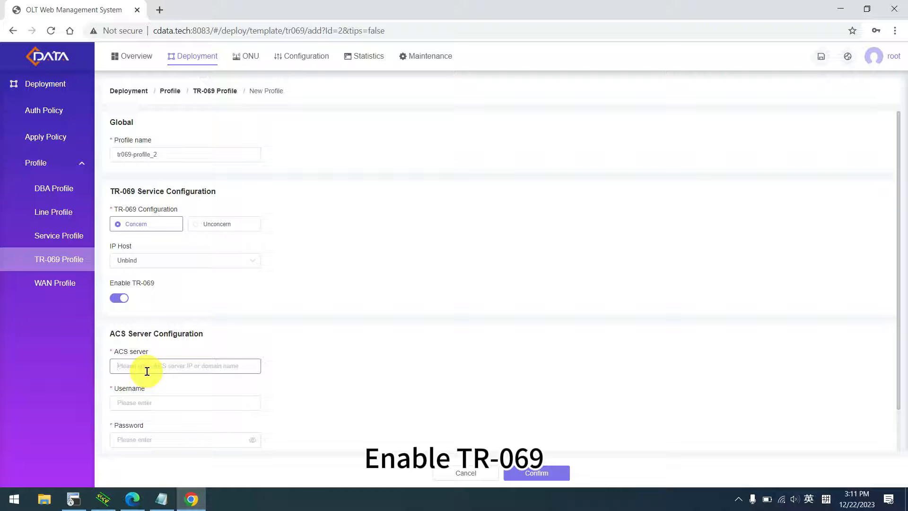
{"action": "type", "text": "http://www.ba.com"}
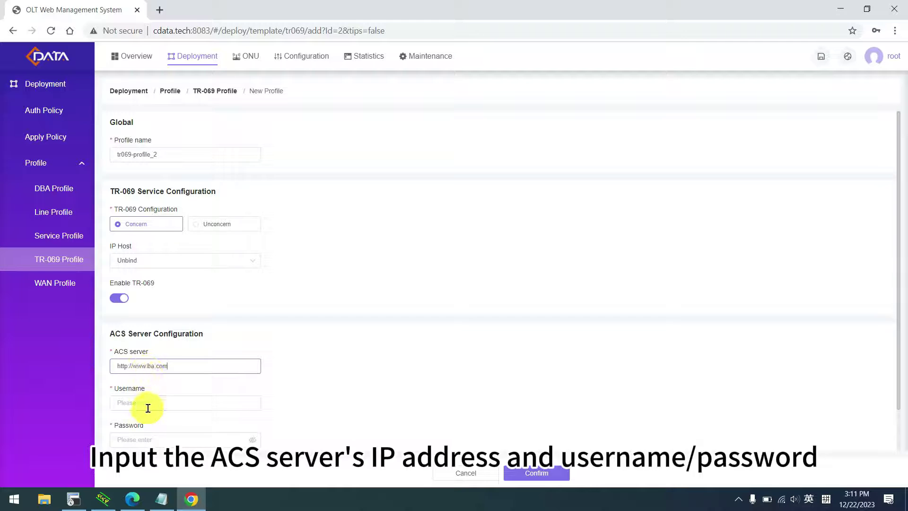
{"action": "left_click", "coordinate": [148, 403]}
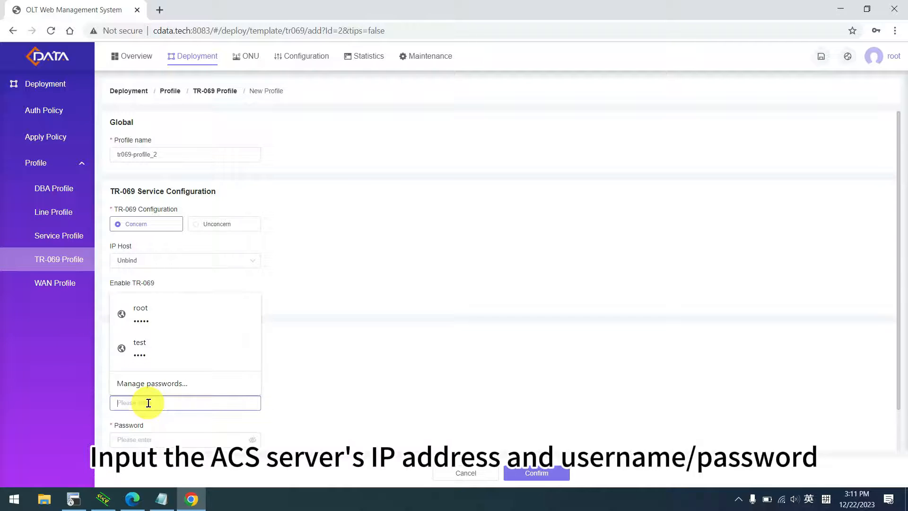
{"action": "left_click", "coordinate": [153, 440]}
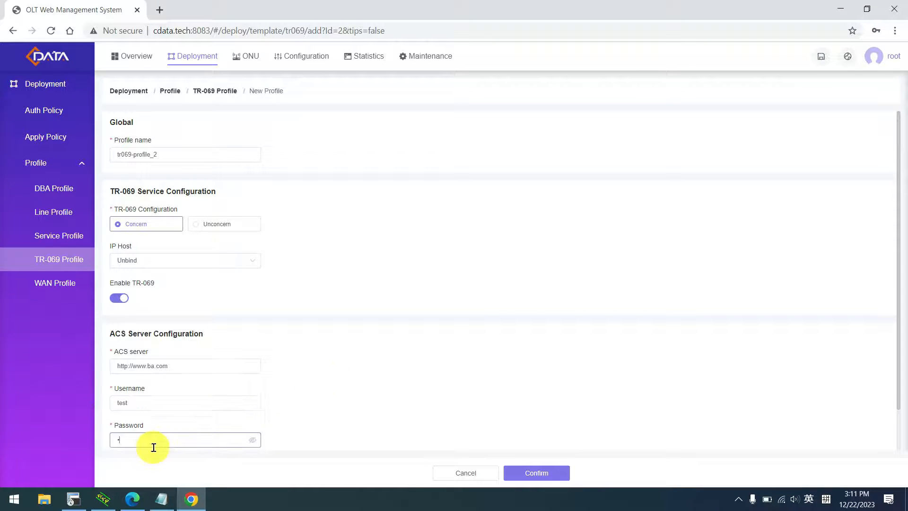
{"action": "left_click_drag", "start_coordinate": [131, 367], "coordinate": [345, 374]}
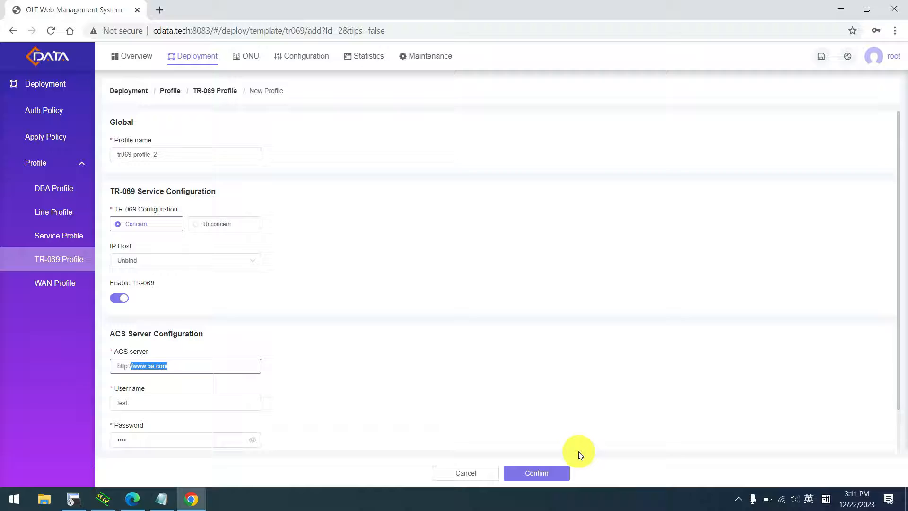
{"action": "left_click", "coordinate": [547, 474]}
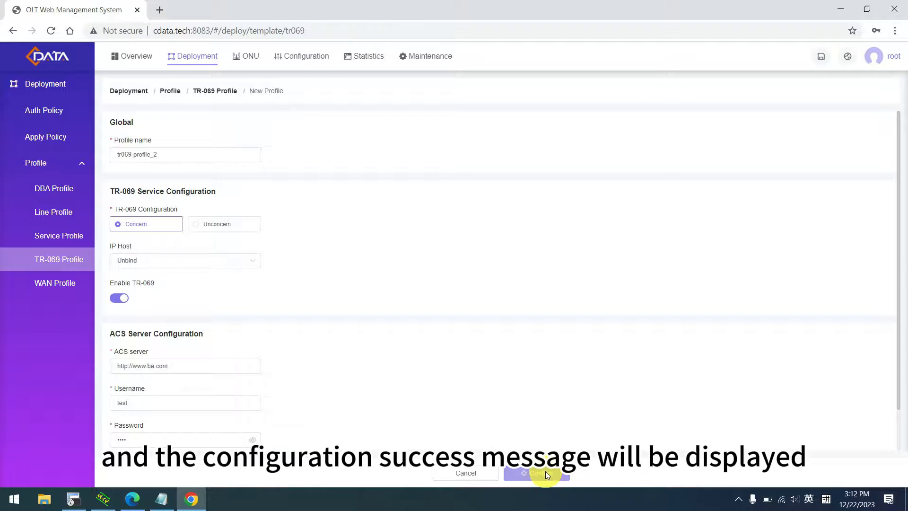
Begin new WAN profile wan-profile_4 and advance past its basic step to the WAN step.
{"action": "left_click", "coordinate": [55, 283]}
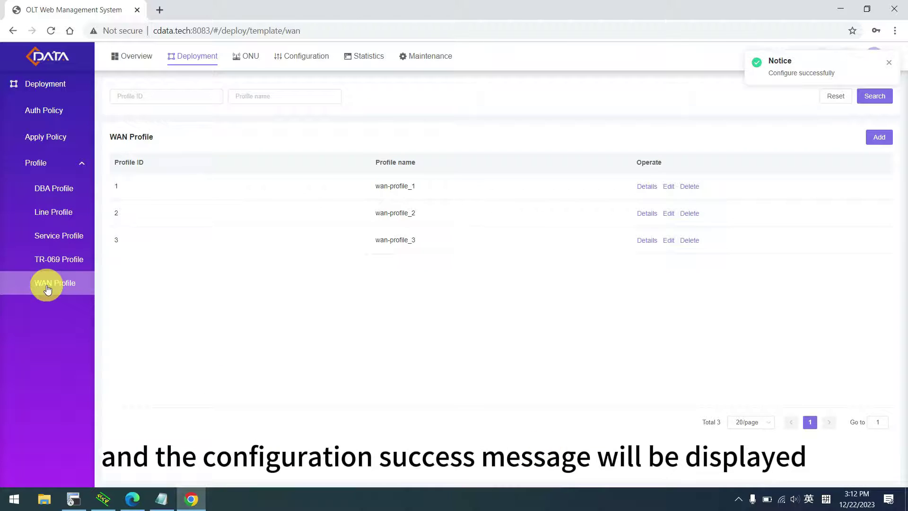
{"action": "left_click", "coordinate": [879, 136]}
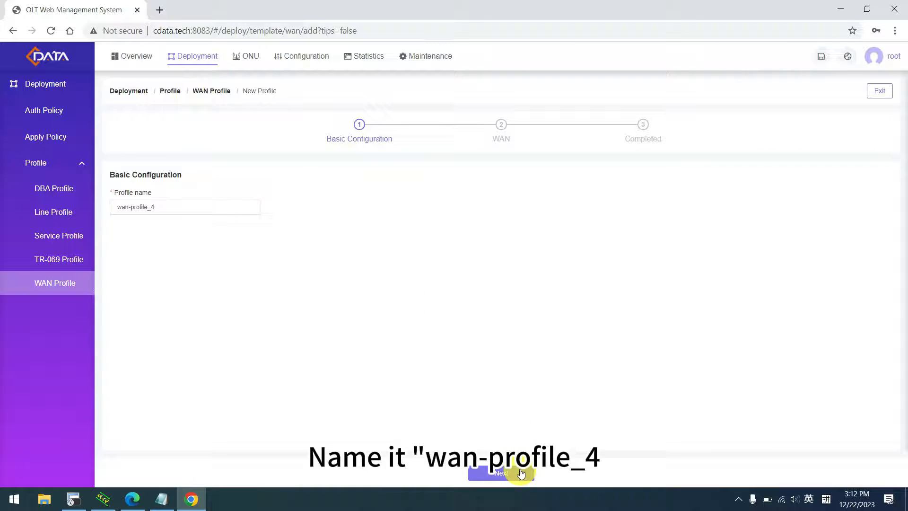
{"action": "left_click", "coordinate": [501, 474]}
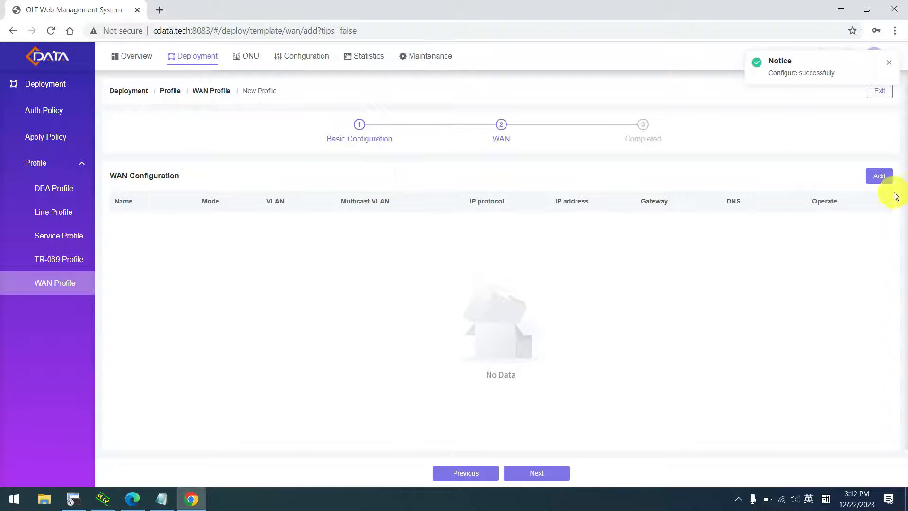
Add a WAN connection with VLAN tagging on, IPoE mode and INTERNET service type.
{"action": "left_click", "coordinate": [885, 179]}
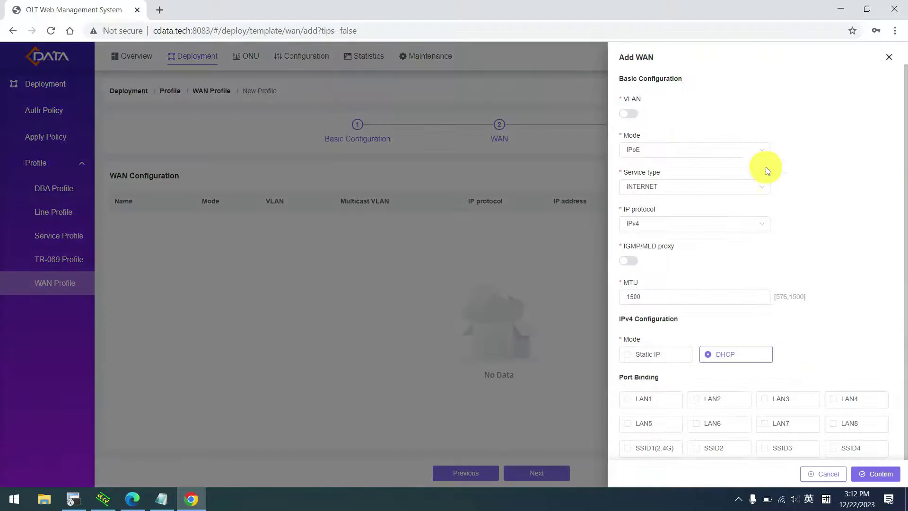
{"action": "left_click", "coordinate": [631, 116]}
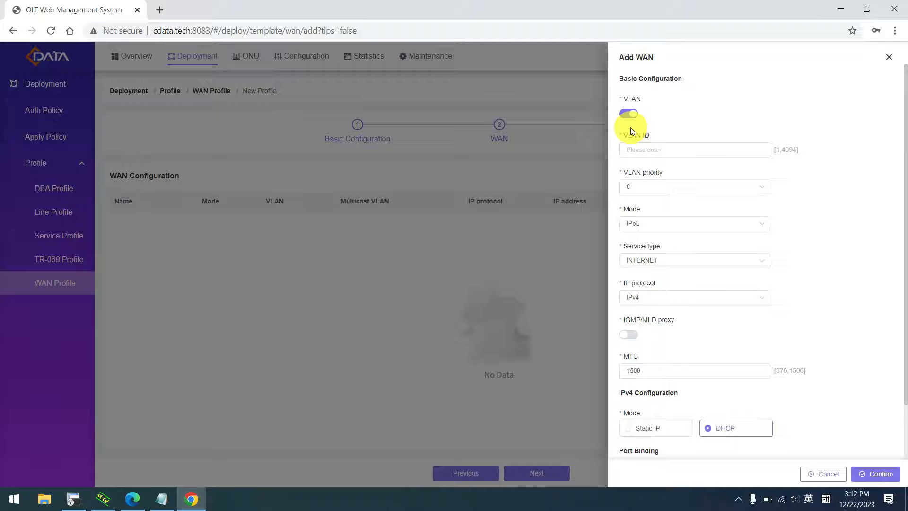
{"action": "left_click", "coordinate": [635, 156]}
{"action": "type", "text": "500"}
{"action": "left_click", "coordinate": [660, 225]}
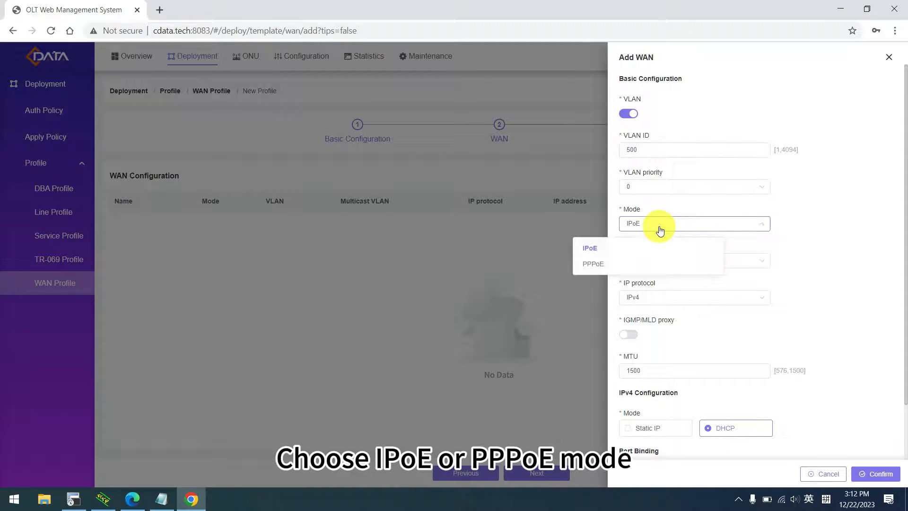
{"action": "left_click", "coordinate": [625, 249]}
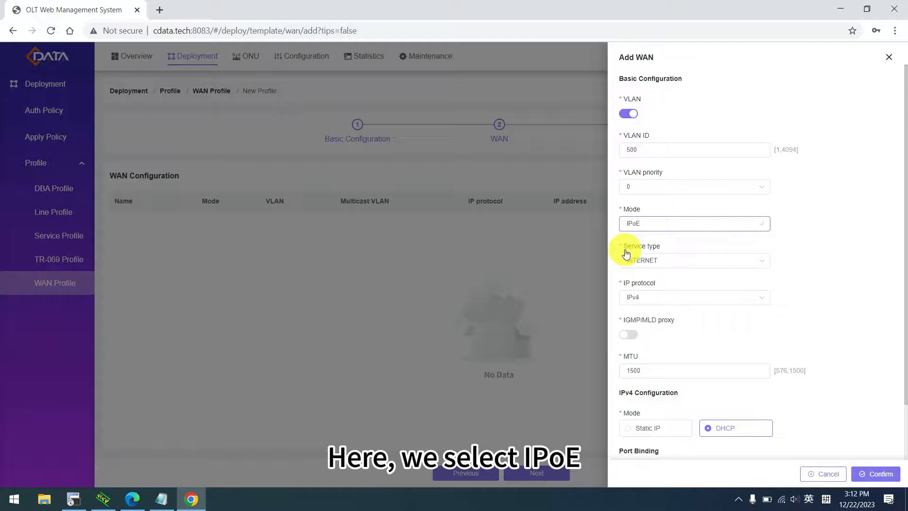
{"action": "left_click", "coordinate": [698, 261]}
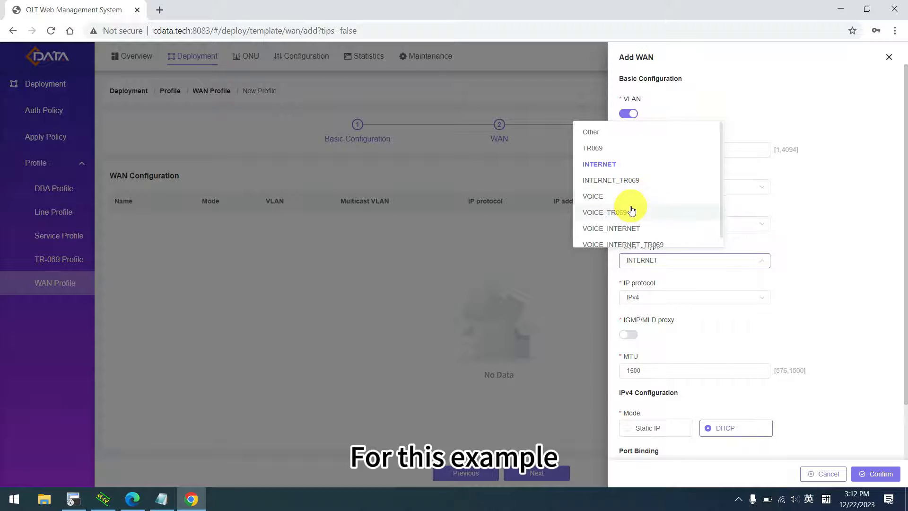
{"action": "scroll", "coordinate": [632, 211], "scroll_direction": "down", "scroll_amount": 1}
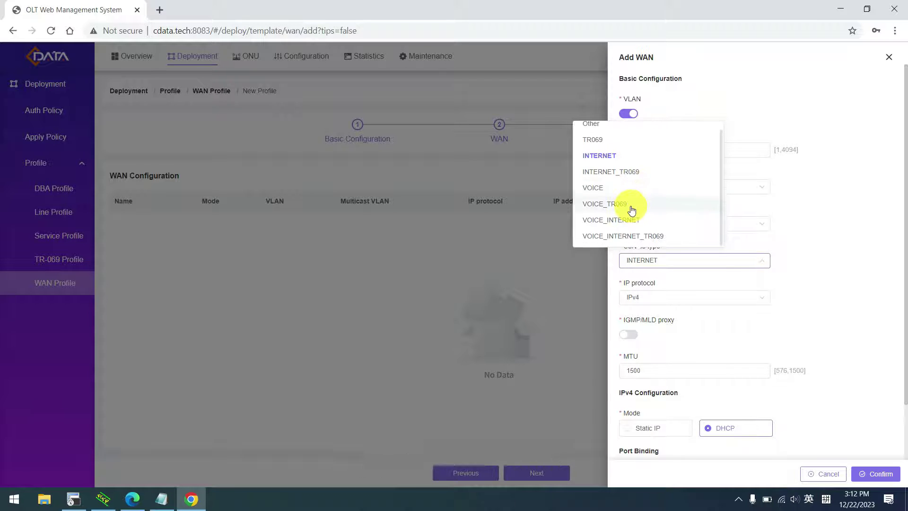
{"action": "left_click", "coordinate": [610, 156]}
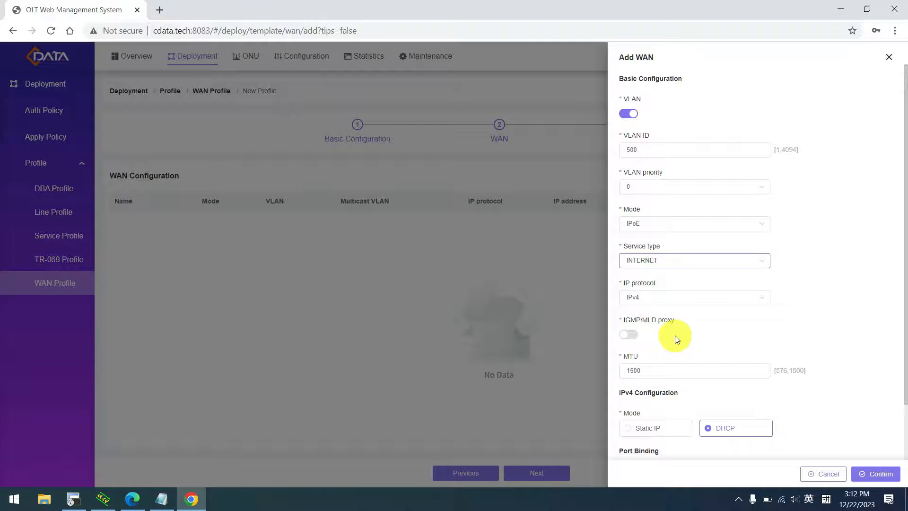
{"action": "scroll", "coordinate": [686, 351], "scroll_direction": "down", "scroll_amount": 2}
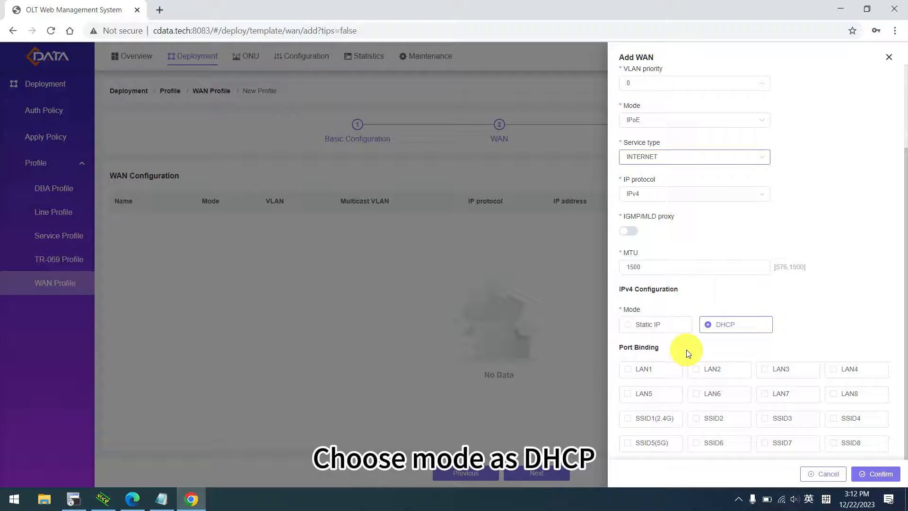
Bind the WAN to LAN1, LAN5, SSID1(2.4G) and SSID5(5G), save it and finish the WAN profile.
{"action": "left_click", "coordinate": [628, 371]}
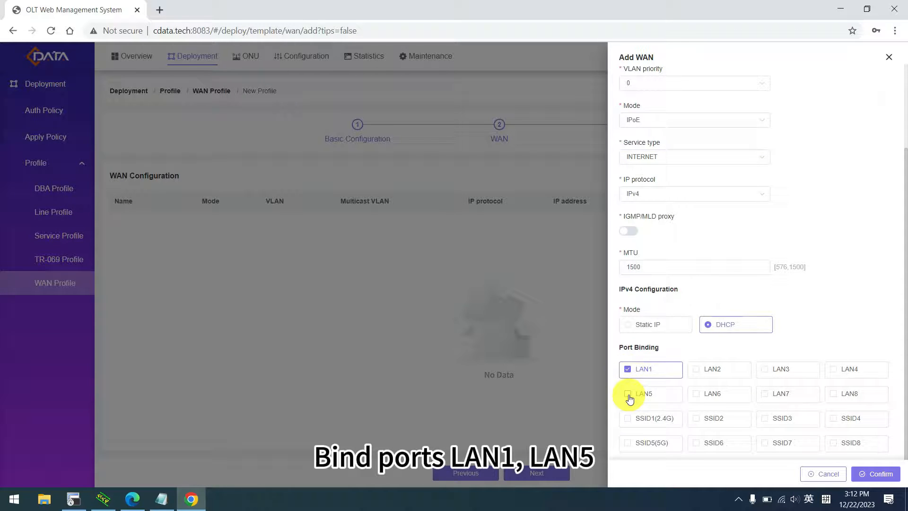
{"action": "left_click", "coordinate": [629, 398]}
{"action": "left_click", "coordinate": [629, 419]}
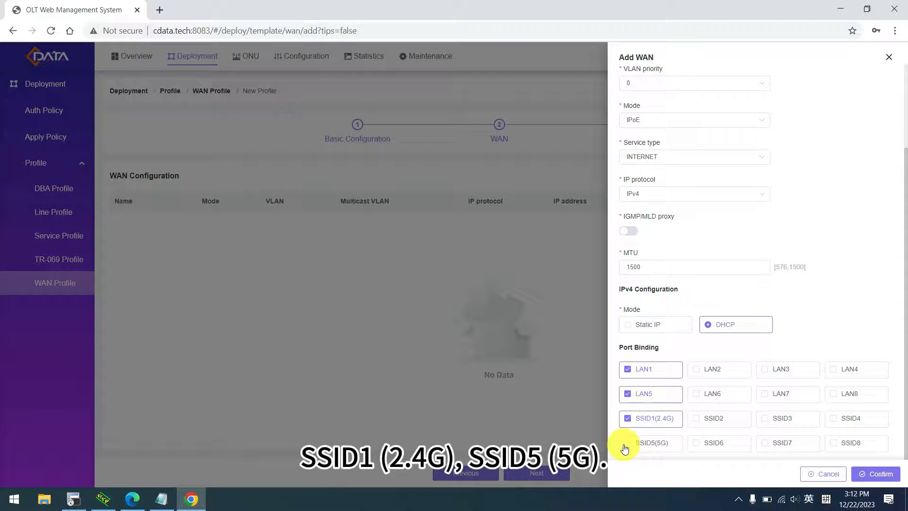
{"action": "left_click", "coordinate": [628, 444]}
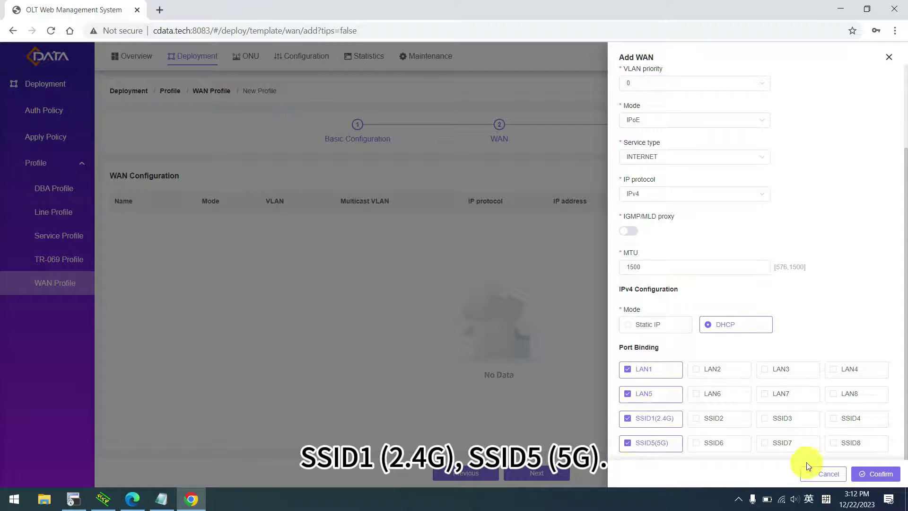
{"action": "left_click", "coordinate": [878, 474]}
{"action": "left_click", "coordinate": [538, 473]}
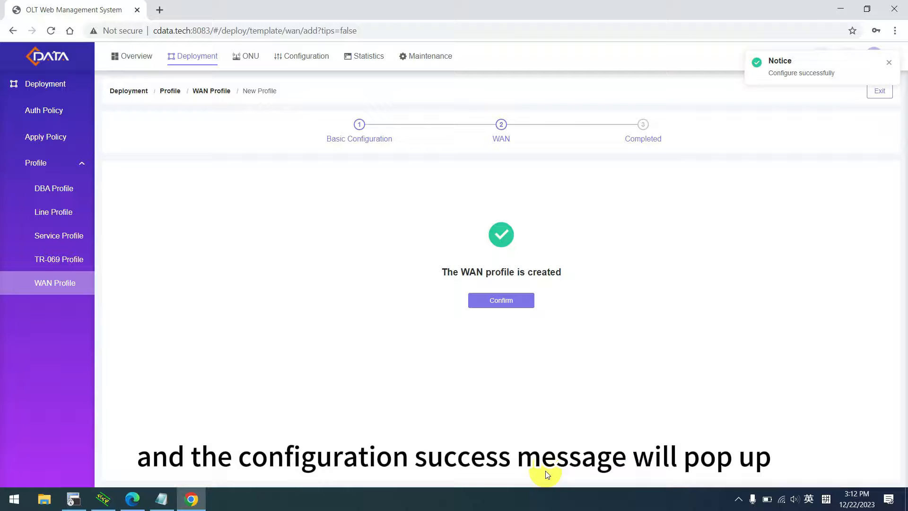
Acknowledge the WAN profile creation and start the Create Policy wizard under Auth Policy.
{"action": "left_click", "coordinate": [511, 304]}
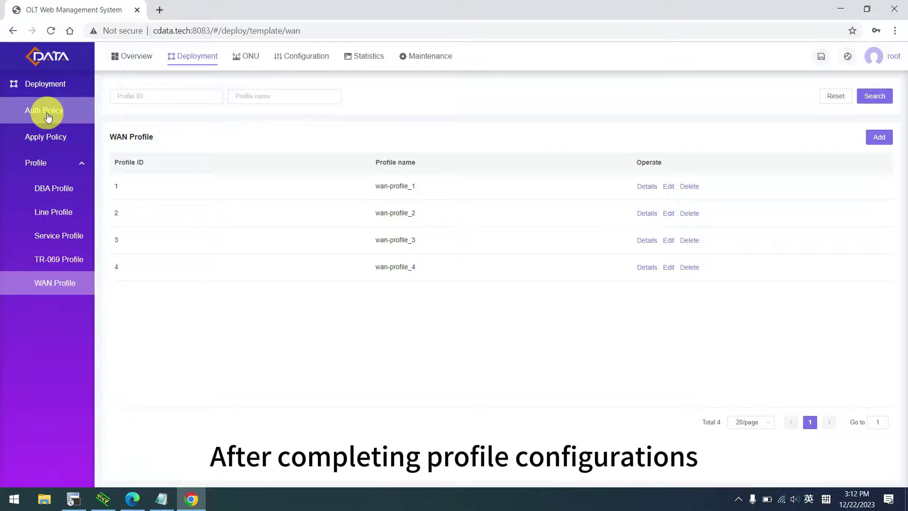
{"action": "left_click", "coordinate": [47, 116]}
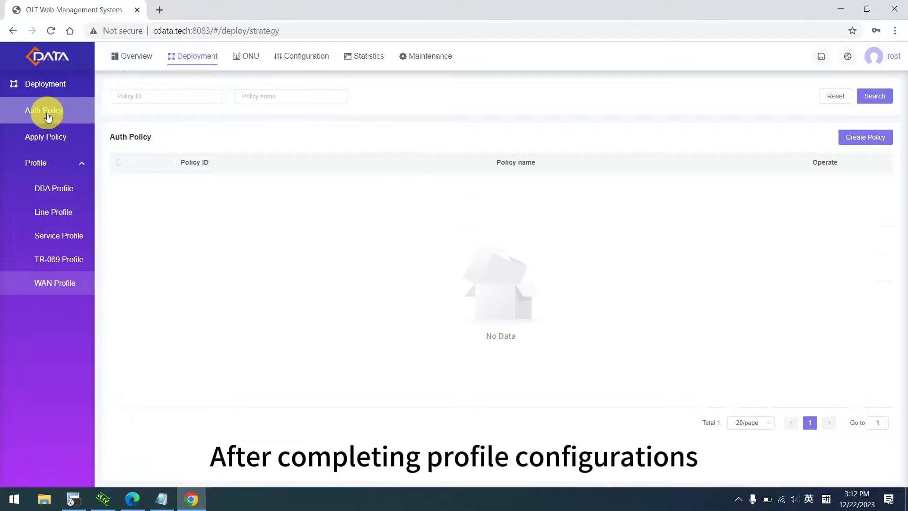
{"action": "left_click", "coordinate": [859, 137]}
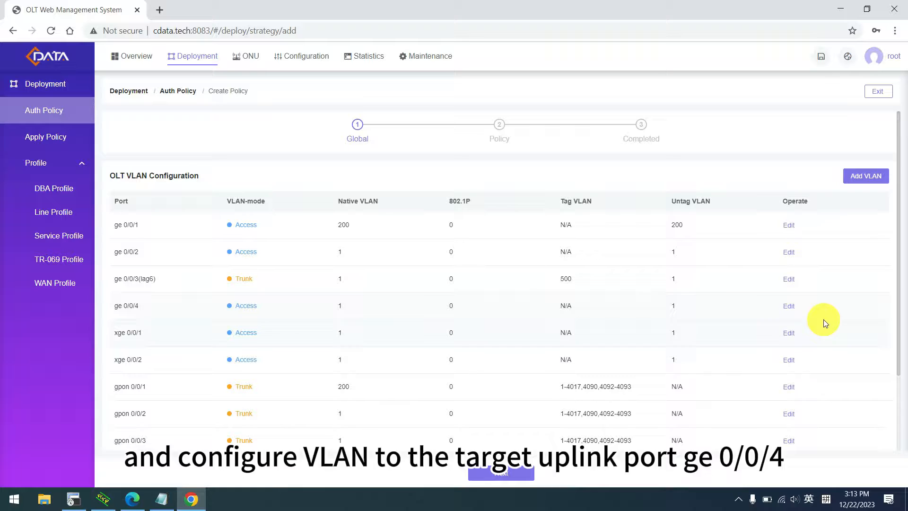
Set uplink port ge 0/0/4 to Trunk with tag VLAN 500 and continue to the Policy step.
{"action": "left_click", "coordinate": [789, 310]}
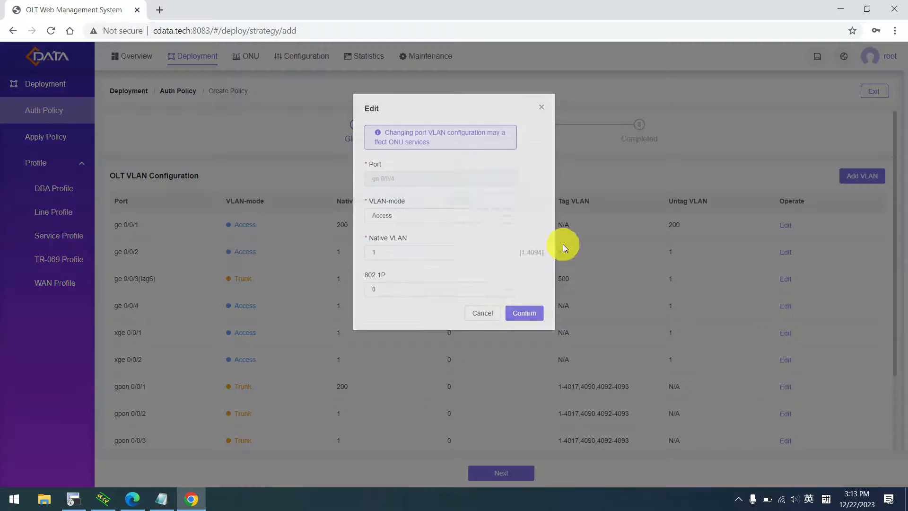
{"action": "left_click", "coordinate": [432, 218]}
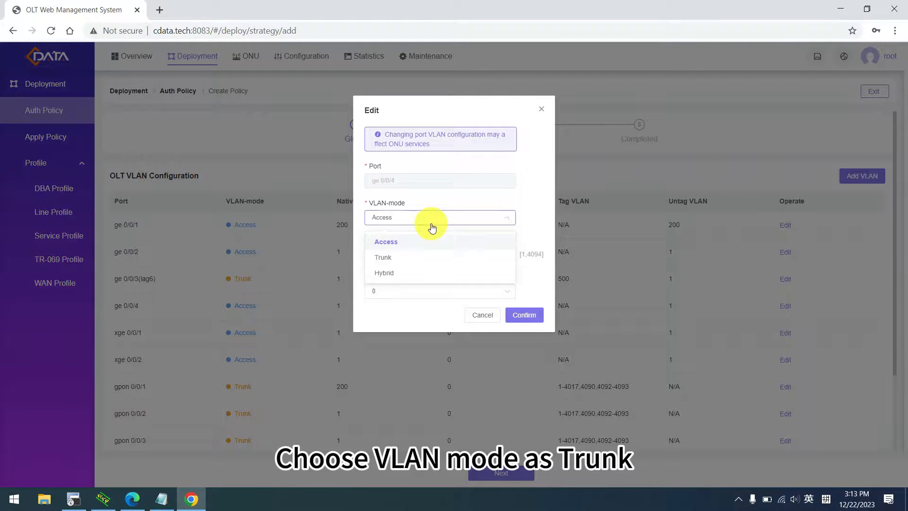
{"action": "left_click", "coordinate": [399, 258]}
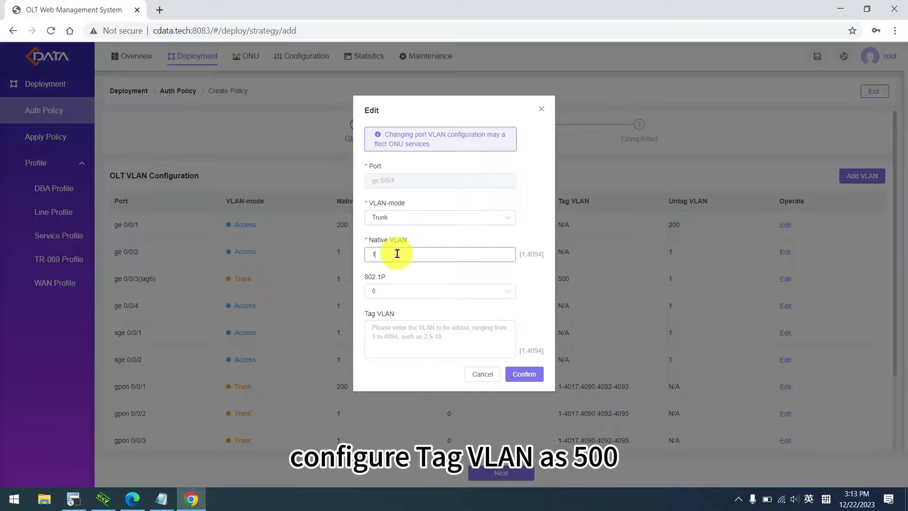
{"action": "left_click", "coordinate": [385, 332]}
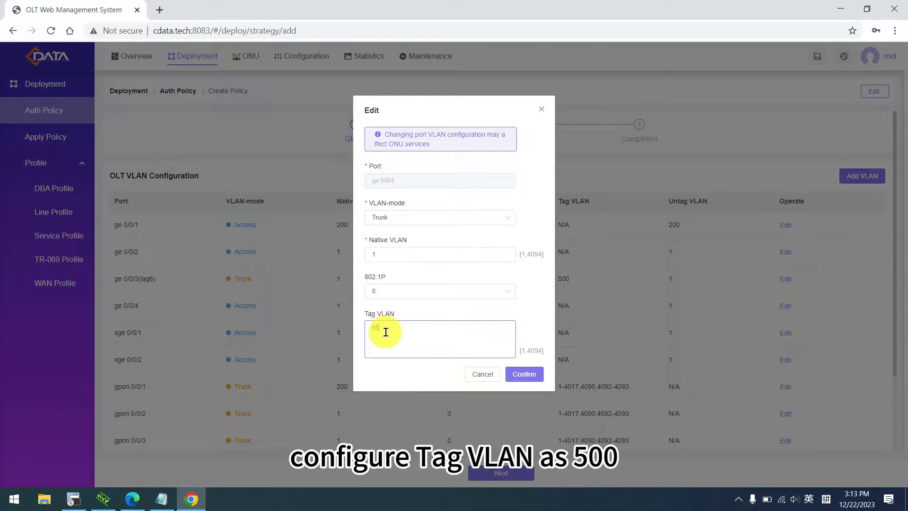
{"action": "type", "text": "500"}
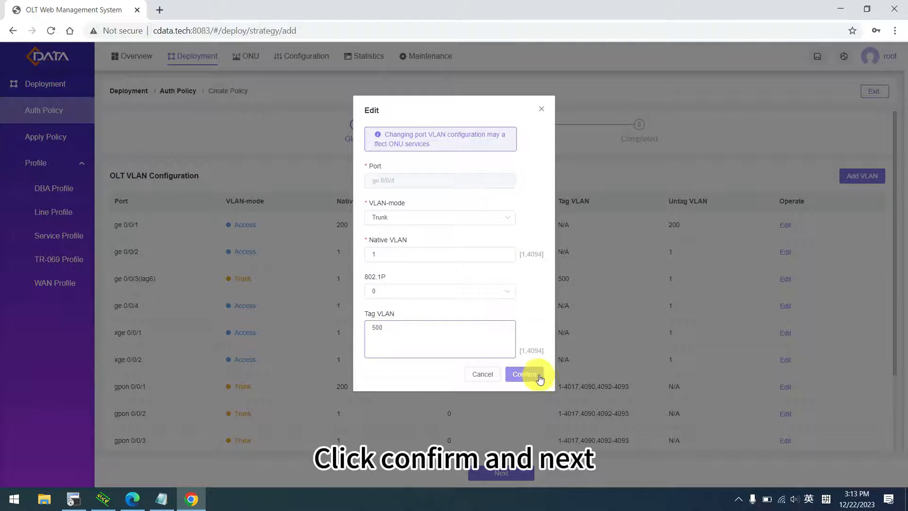
{"action": "left_click", "coordinate": [531, 377]}
{"action": "left_click", "coordinate": [515, 474]}
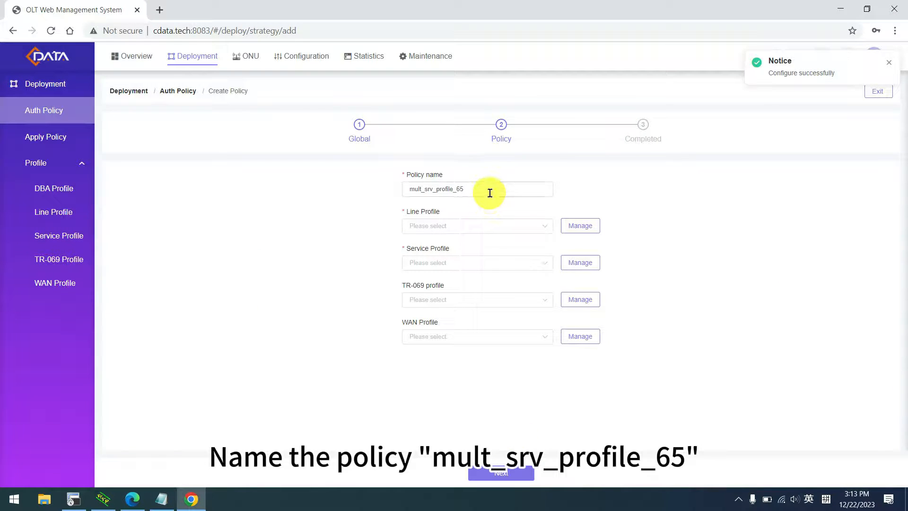
Select line-profile_79, srv-profile_84, tr069-profile_2 and wan-profile_4 for the policy.
{"action": "left_click", "coordinate": [474, 227]}
{"action": "scroll", "coordinate": [489, 291], "scroll_direction": "down", "scroll_amount": 10}
{"action": "scroll", "coordinate": [493, 298], "scroll_direction": "down", "scroll_amount": 10}
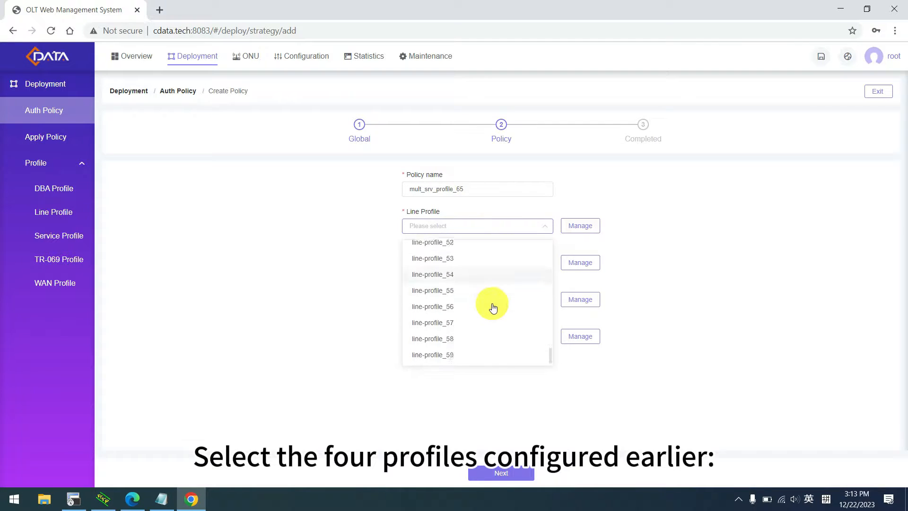
{"action": "scroll", "coordinate": [493, 308], "scroll_direction": "down", "scroll_amount": 10}
{"action": "left_click", "coordinate": [468, 355]}
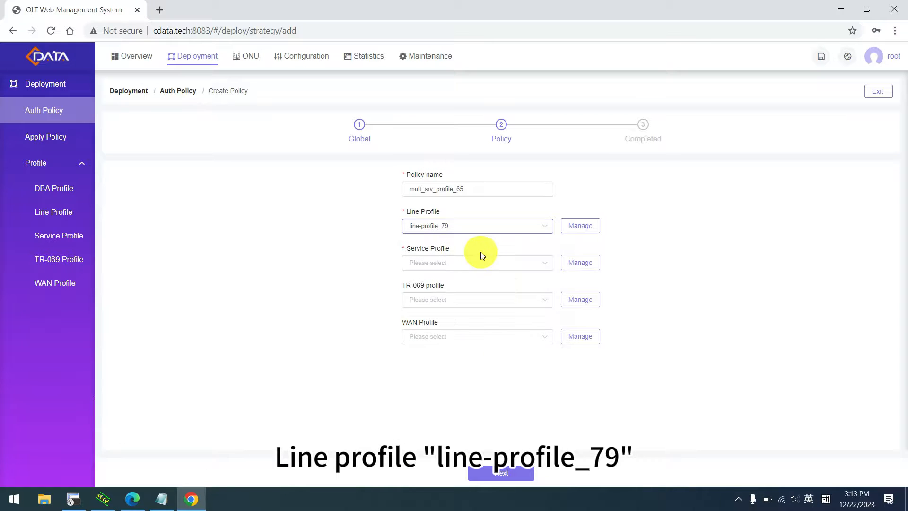
{"action": "left_click", "coordinate": [465, 264]}
{"action": "scroll", "coordinate": [476, 195], "scroll_direction": "down", "scroll_amount": 8}
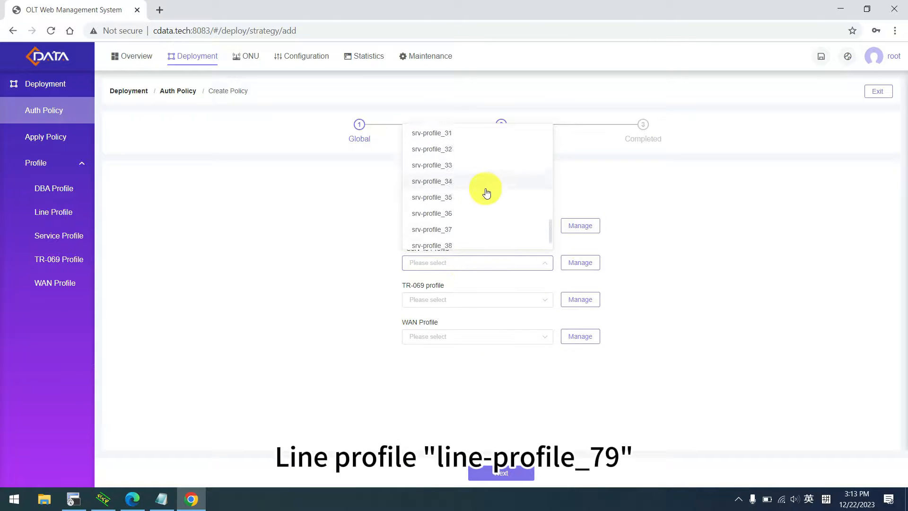
{"action": "scroll", "coordinate": [487, 192], "scroll_direction": "down", "scroll_amount": 6}
{"action": "scroll", "coordinate": [487, 192], "scroll_direction": "down", "scroll_amount": 6}
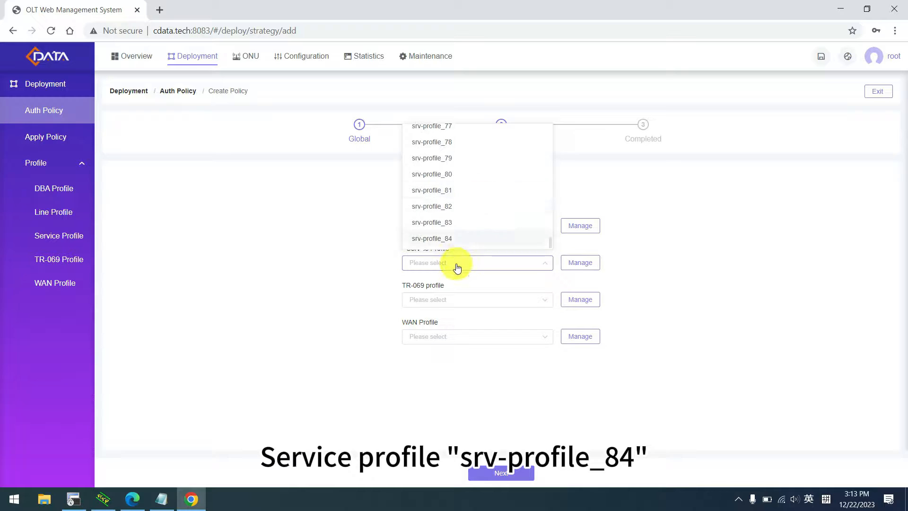
{"action": "left_click", "coordinate": [455, 239]}
{"action": "left_click", "coordinate": [449, 301]}
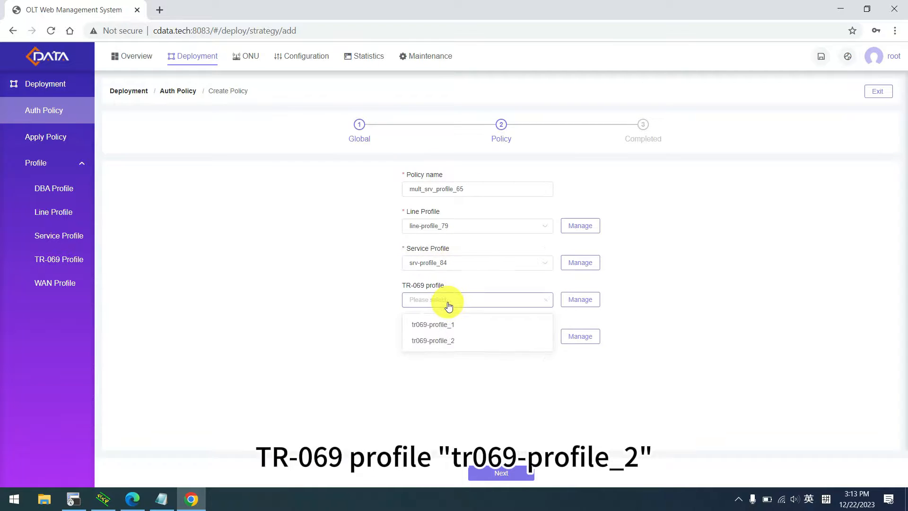
{"action": "left_click", "coordinate": [433, 340]}
{"action": "left_click", "coordinate": [454, 337]}
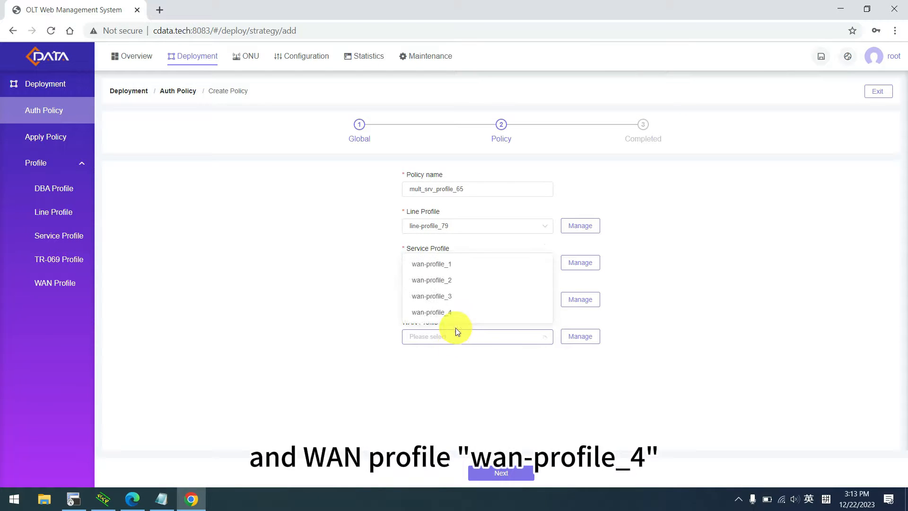
{"action": "left_click", "coordinate": [431, 313]}
Submit the policy mult_srv_profile_65 and acknowledge its successful creation.
{"action": "left_click", "coordinate": [501, 473]}
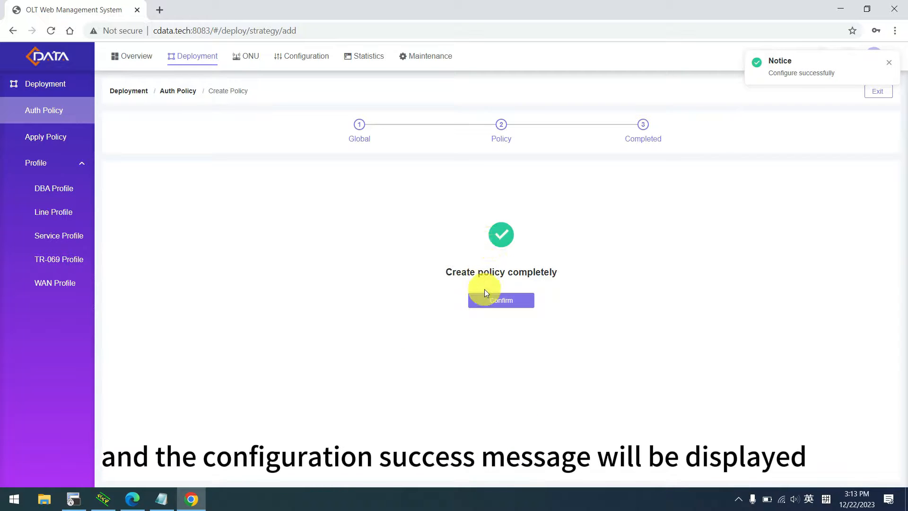
{"action": "left_click", "coordinate": [501, 300]}
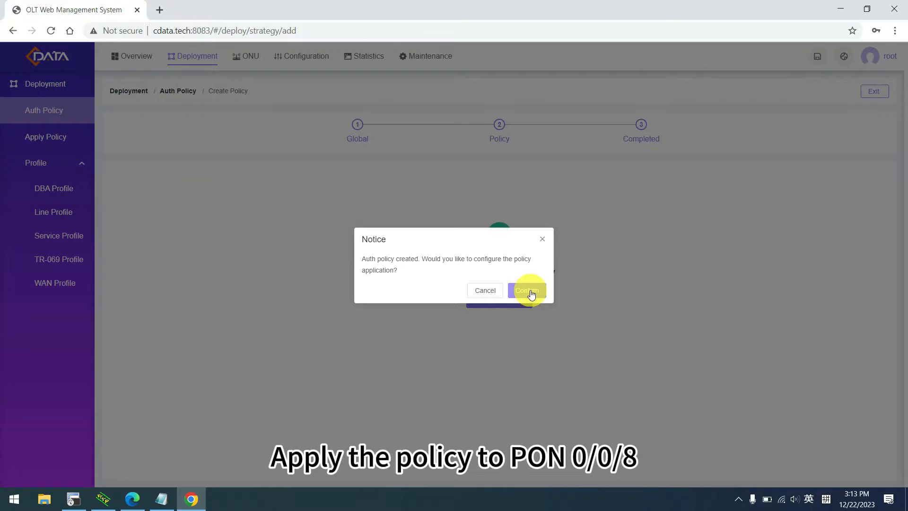
Confirm the notice to proceed with configuring where the new policy applies.
{"action": "left_click", "coordinate": [531, 292]}
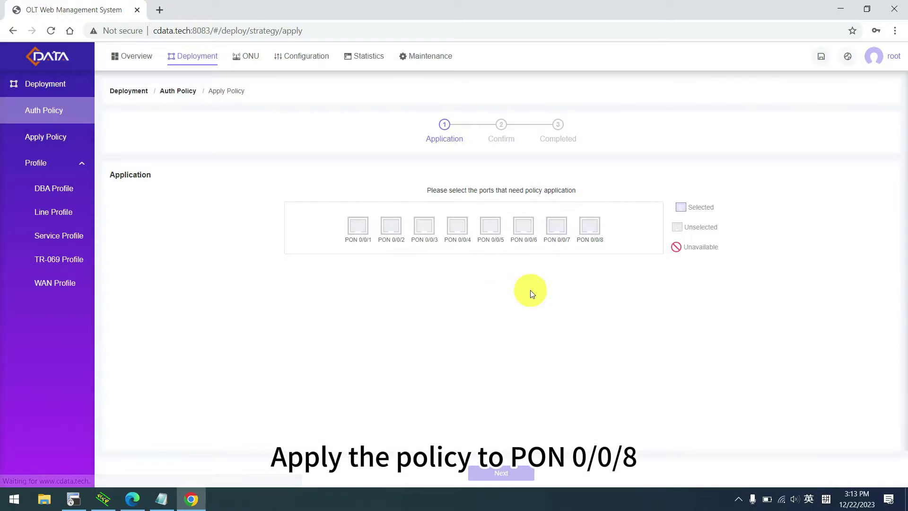
Apply the policy to PON 0/0/8 with SN auth mode, priority 4 and Any matching.
{"action": "left_click", "coordinate": [590, 229]}
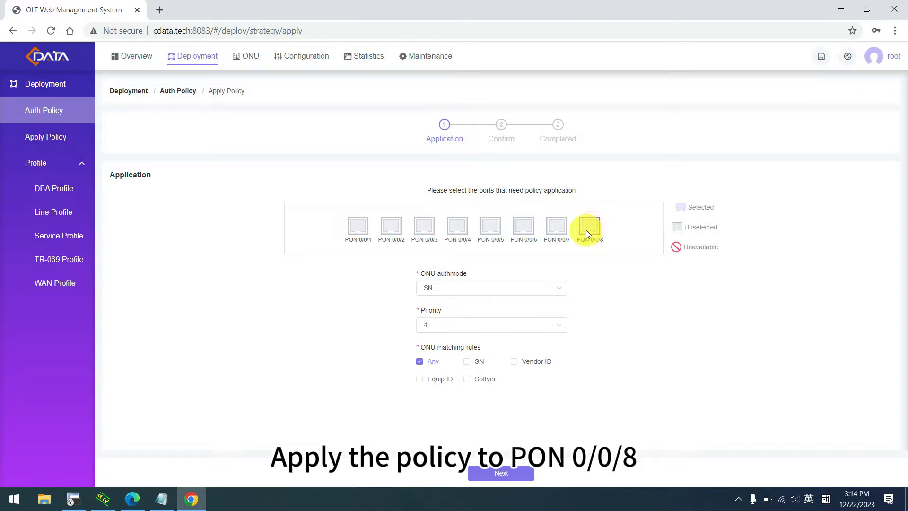
{"action": "left_click", "coordinate": [477, 291]}
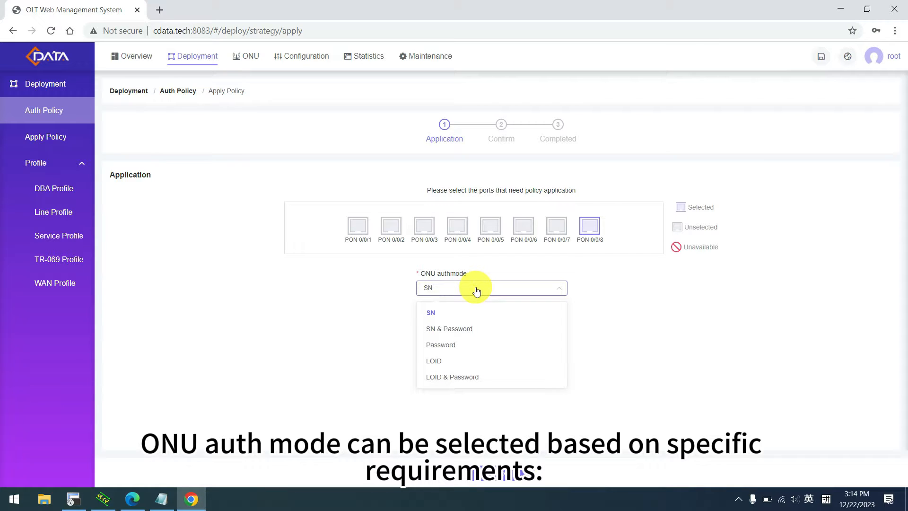
{"action": "left_click", "coordinate": [449, 316]}
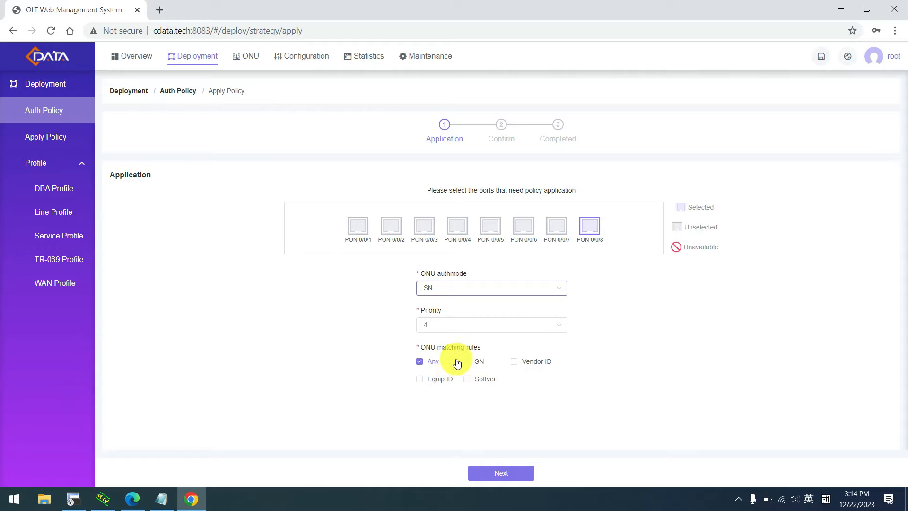
{"action": "left_click", "coordinate": [519, 475]}
{"action": "left_click", "coordinate": [547, 483]}
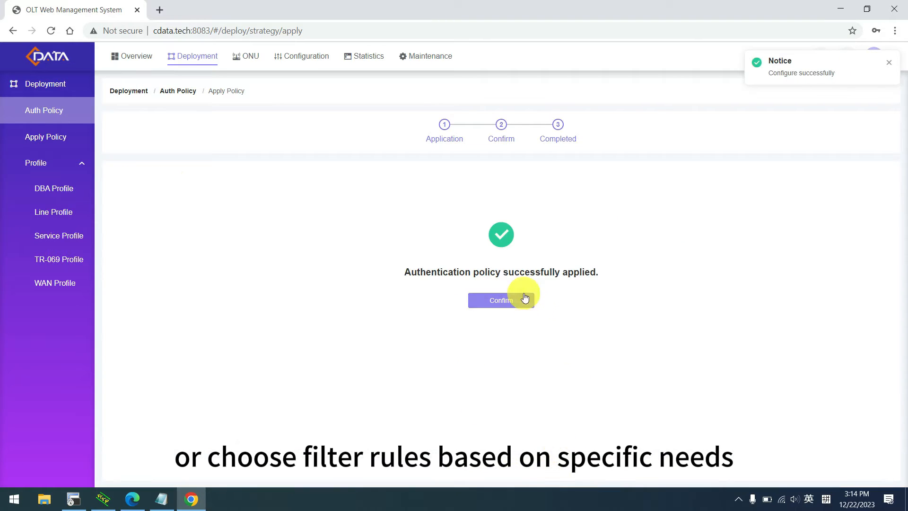
Acknowledge the completed application and return to the Auth Policy list.
{"action": "left_click", "coordinate": [507, 300]}
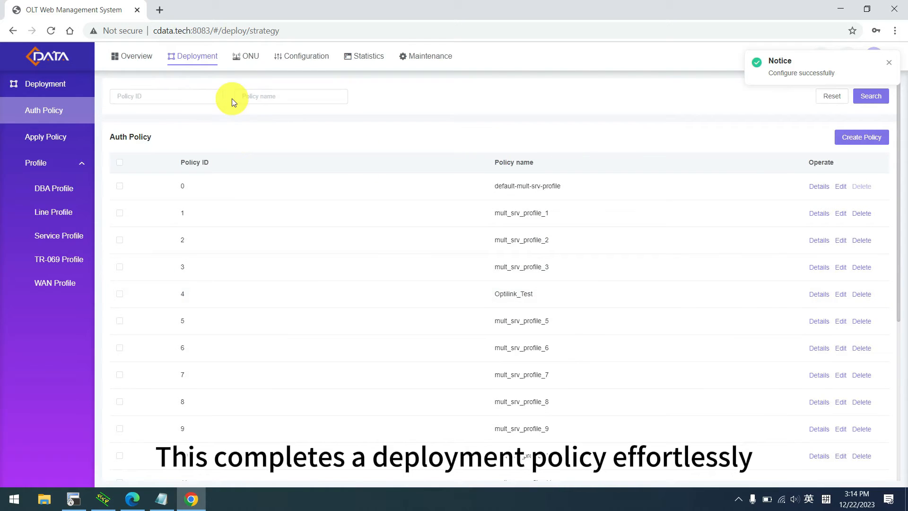